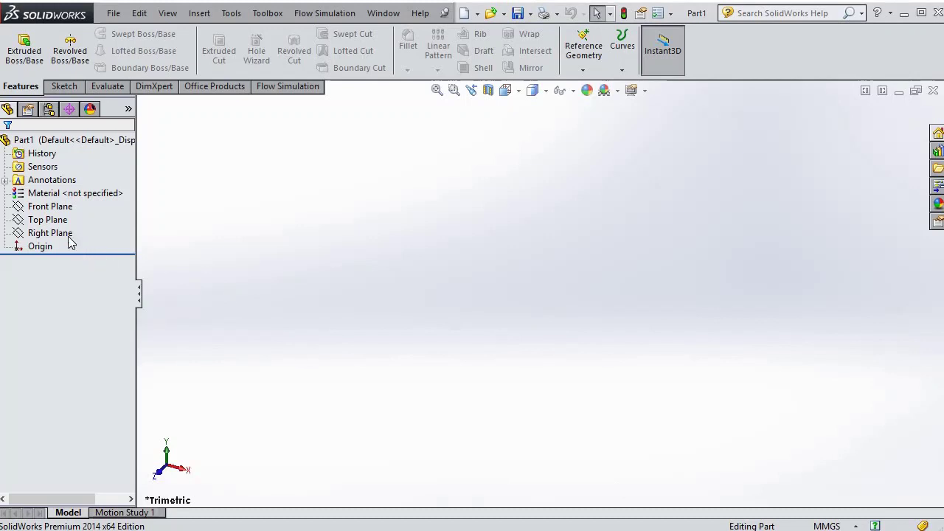
Sketch two concentric circles centred on the origin of the Front Plane, the inner one about 38.5 mm in diameter.
{"action": "left_click", "coordinate": [53, 210]}
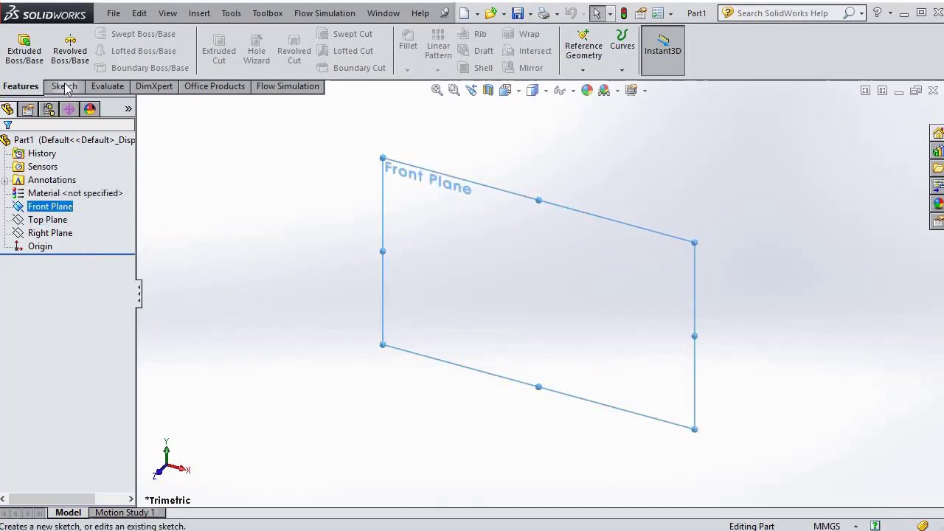
{"action": "left_click", "coordinate": [64, 86]}
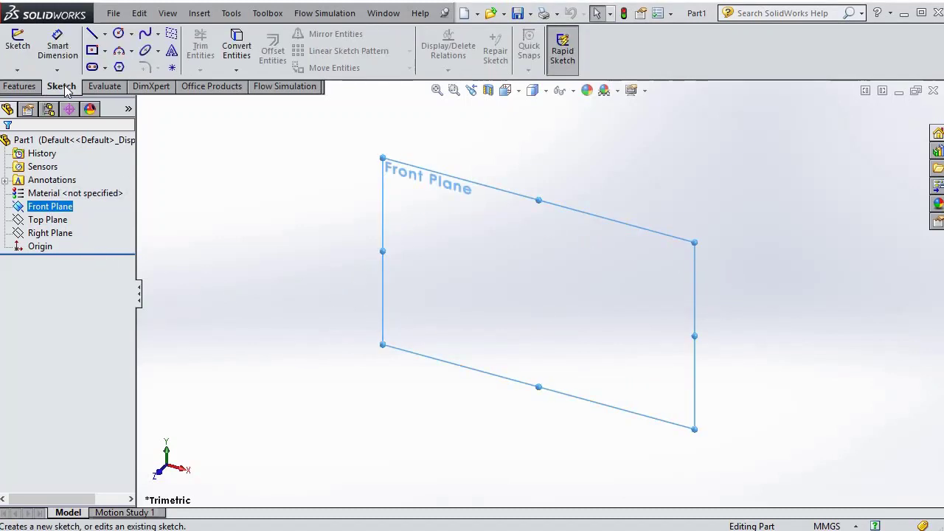
{"action": "left_click", "coordinate": [118, 34]}
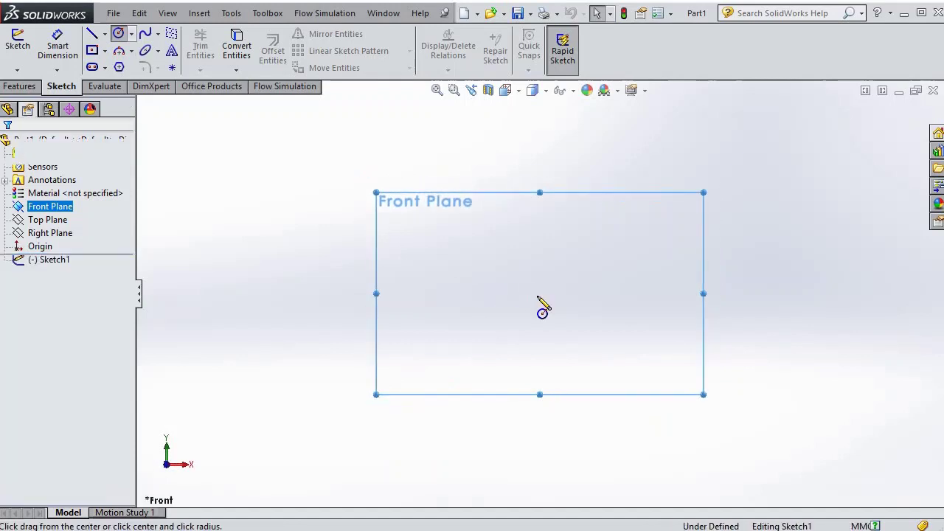
{"action": "mouse_move", "coordinate": [539, 293]}
{"action": "left_mouse_down"}
{"action": "mouse_move", "coordinate": [508, 309]}
{"action": "mouse_move", "coordinate": [375, 276]}
{"action": "left_mouse_up"}
Dimension the inner circle's diameter to 3.75 mm.
{"action": "left_click", "coordinate": [58, 45]}
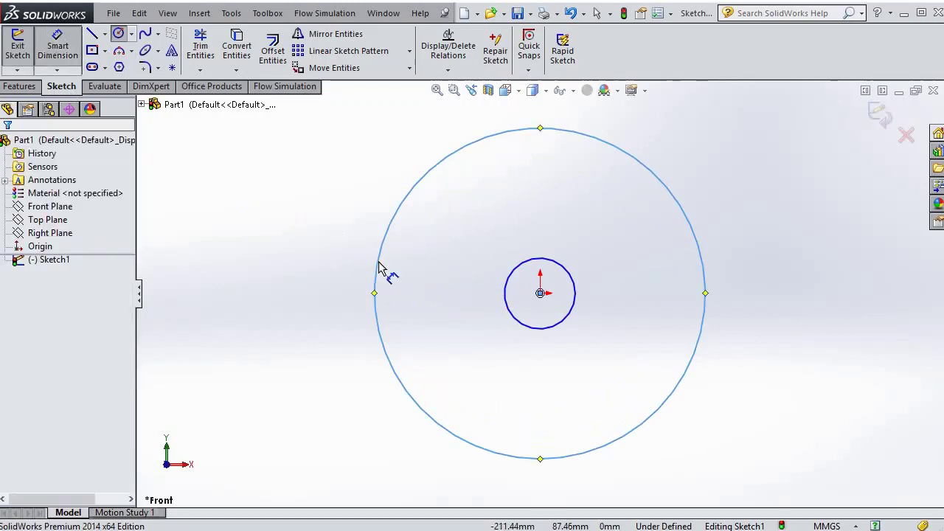
{"action": "left_click", "coordinate": [500, 302]}
{"action": "left_click", "coordinate": [479, 298]}
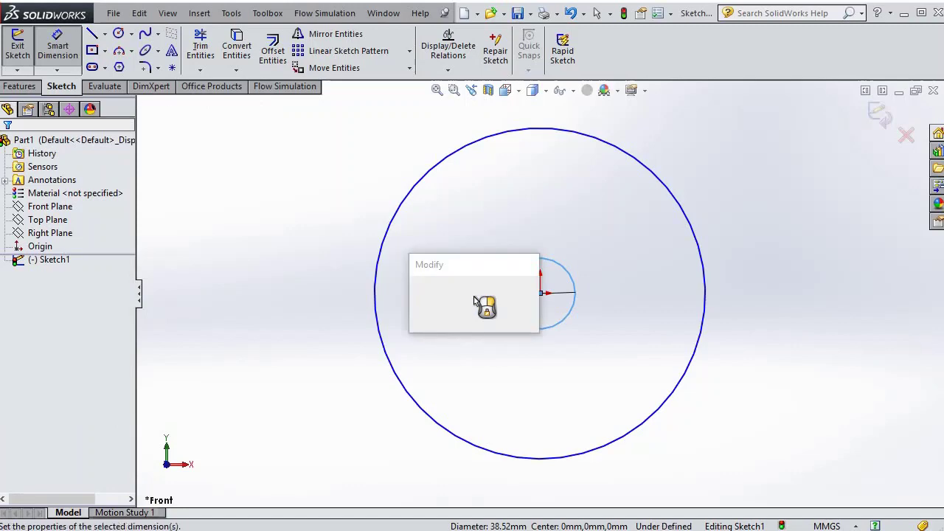
{"action": "type", "text": "3.75"}
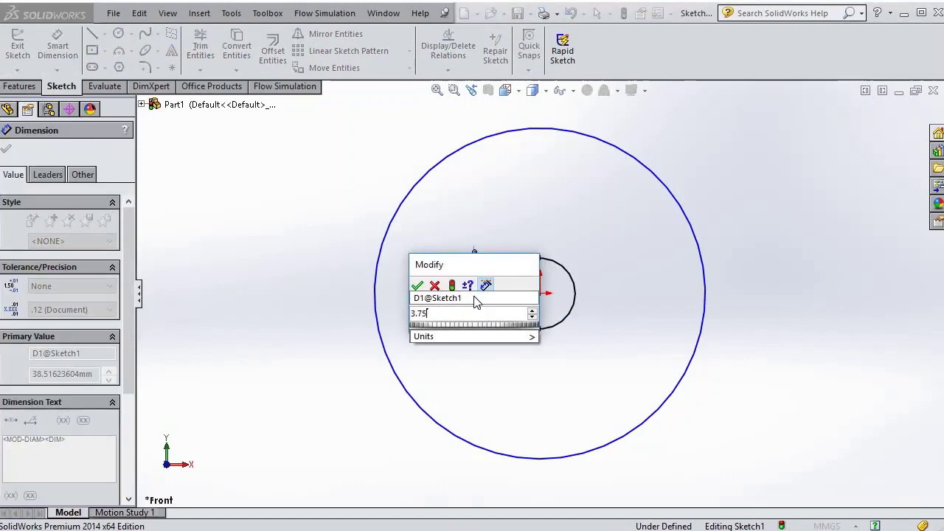
{"action": "key", "text": "Return"}
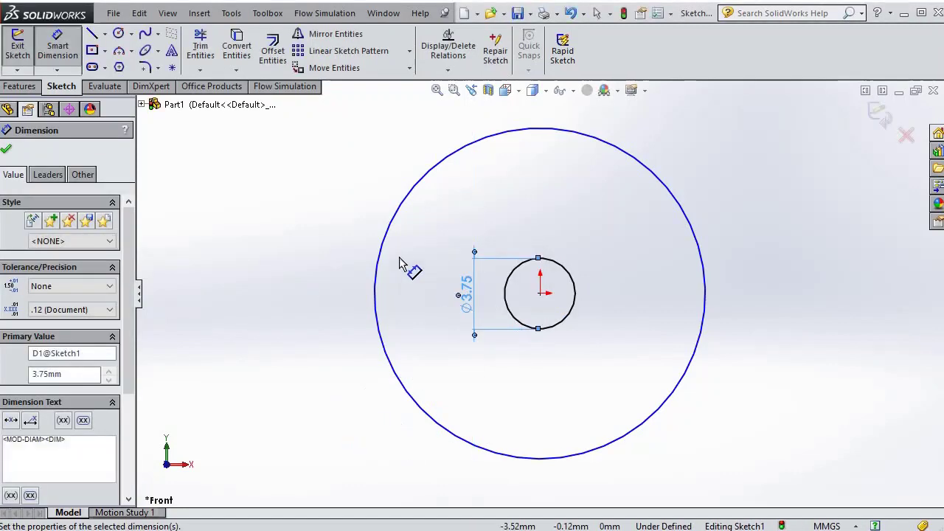
Dimension the outer circle's diameter to 15 mm.
{"action": "left_click", "coordinate": [371, 264]}
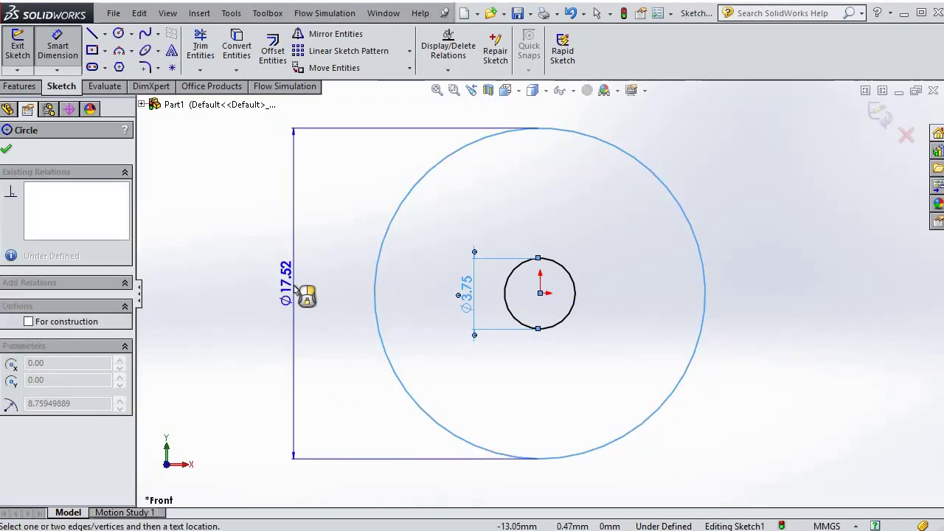
{"action": "left_click", "coordinate": [295, 290]}
{"action": "type", "text": "15"}
{"action": "key", "text": "Return"}
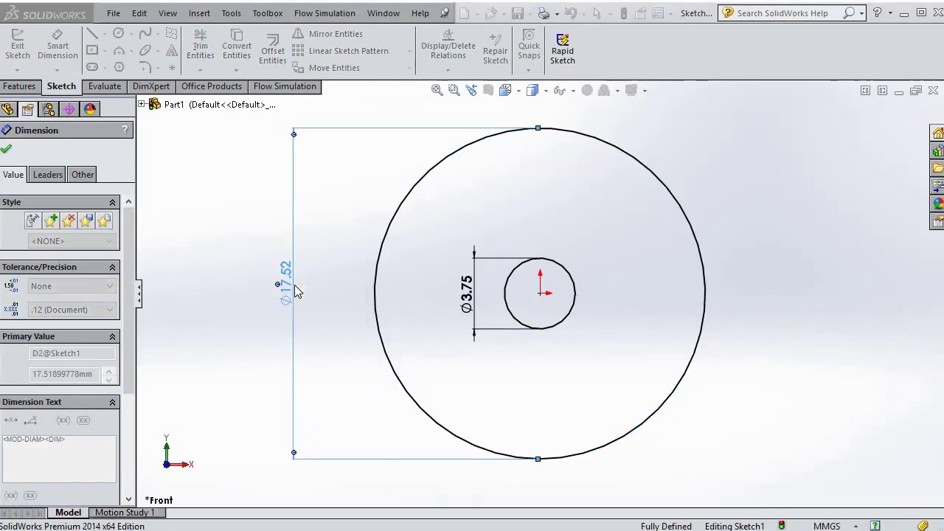
Extrude the ring between the two circles as a blind boss with a depth of 1 mm.
{"action": "left_click", "coordinate": [18, 87]}
{"action": "left_click", "coordinate": [16, 59]}
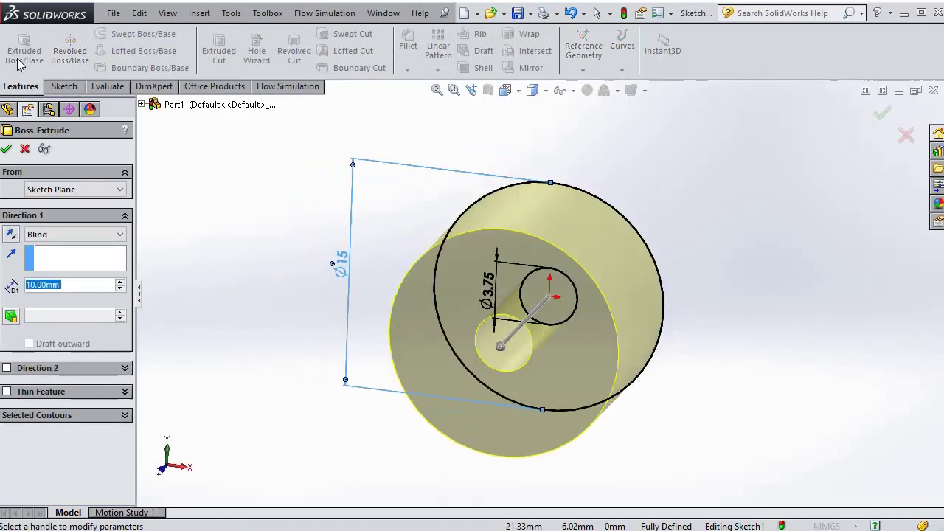
{"action": "type", "text": "1"}
{"action": "key", "text": "Return"}
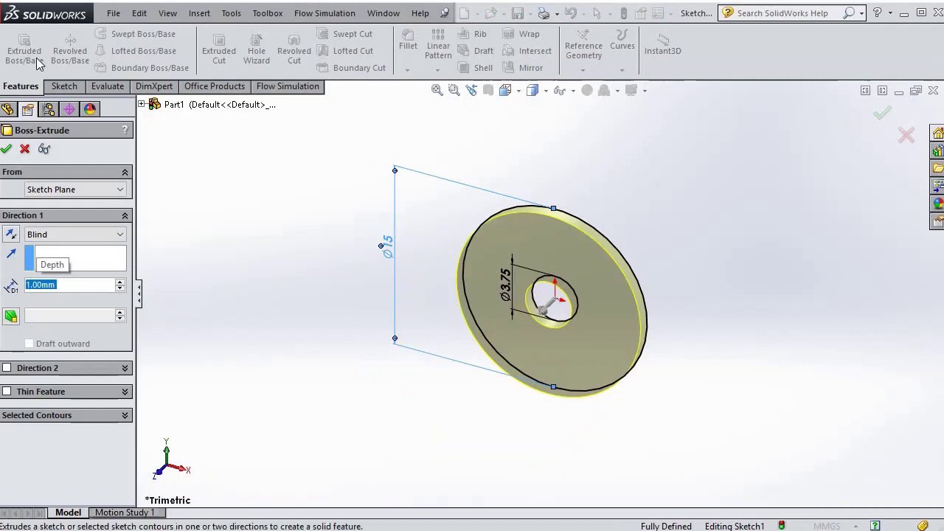
{"action": "left_click", "coordinate": [7, 151]}
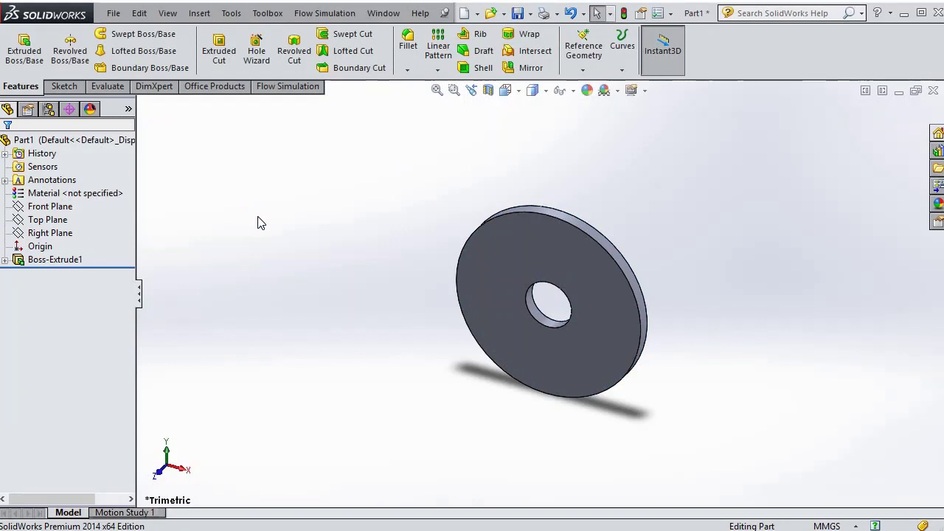
Apply the Red appearance from the Solid appearances to the part.
{"action": "left_click", "coordinate": [935, 202]}
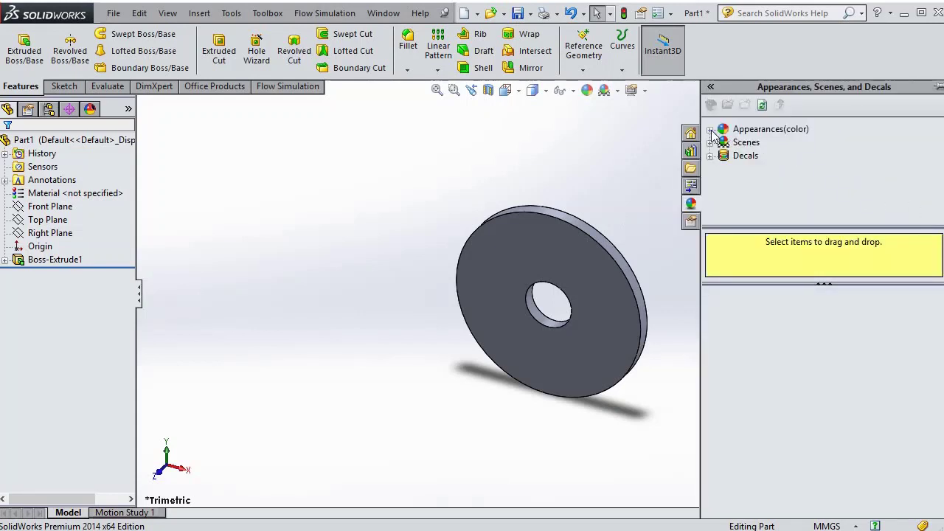
{"action": "left_click", "coordinate": [713, 135]}
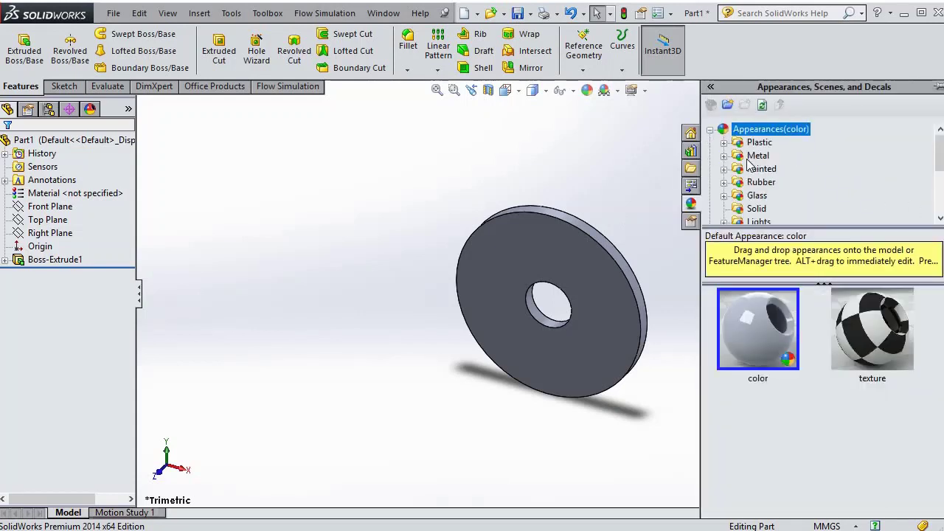
{"action": "left_click", "coordinate": [765, 209]}
{"action": "double_click", "coordinate": [872, 329]}
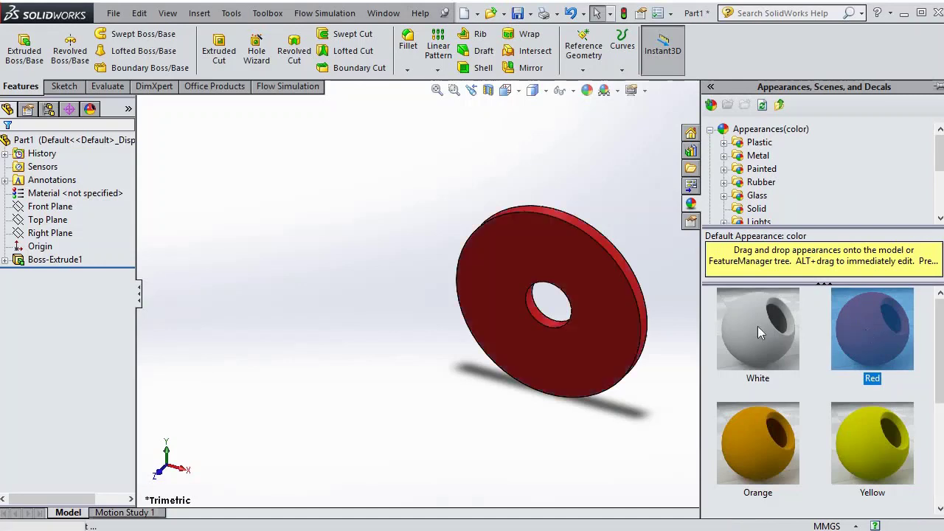
Start saving the part and create and open a new folder named Pulley Support on the Desktop.
{"action": "left_click", "coordinate": [515, 13]}
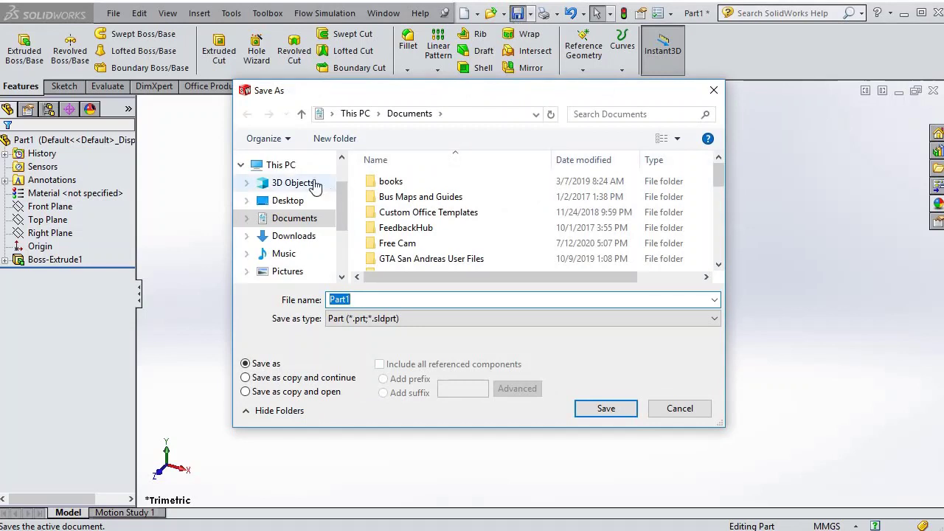
{"action": "left_click", "coordinate": [295, 201]}
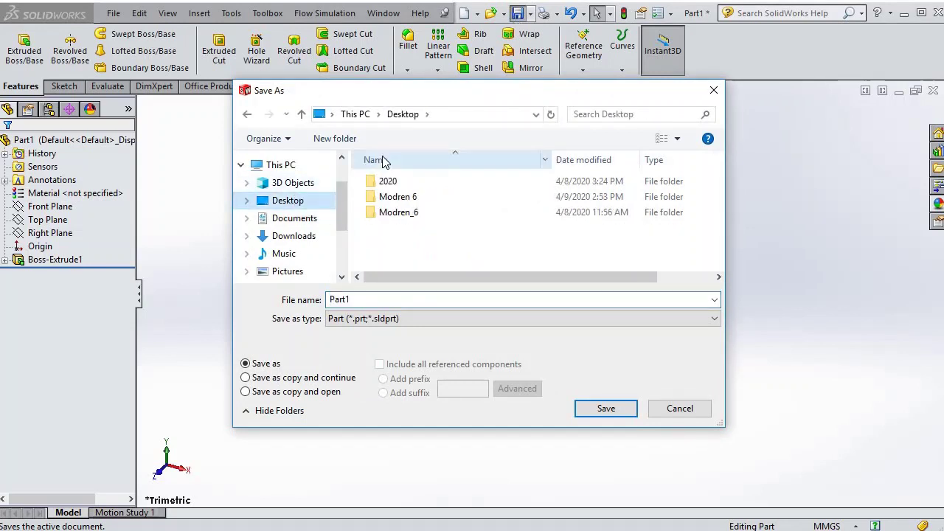
{"action": "left_click", "coordinate": [334, 139]}
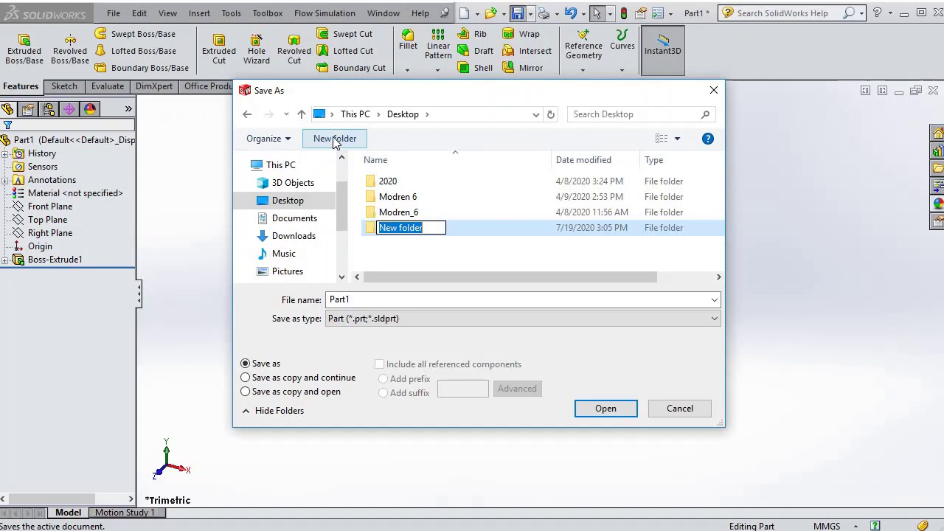
{"action": "type", "text": "P"}
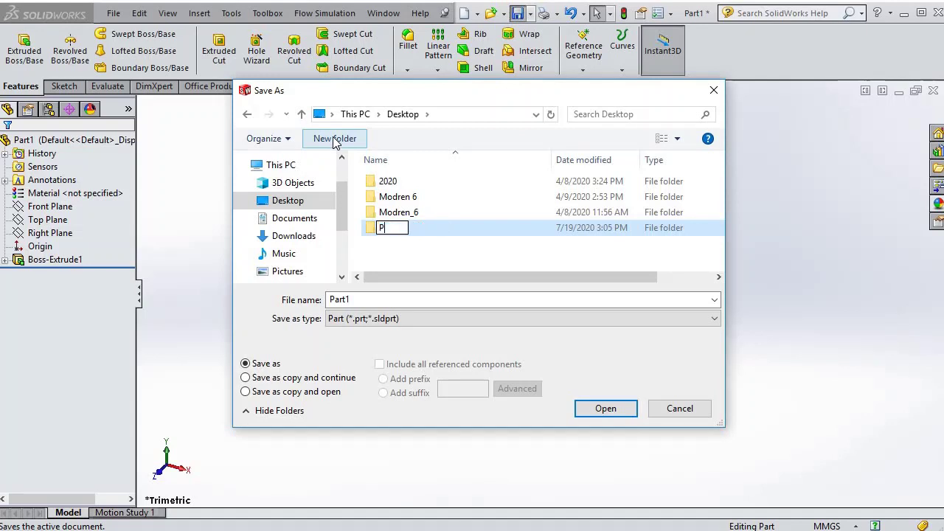
{"action": "type", "text": "ulley Support"}
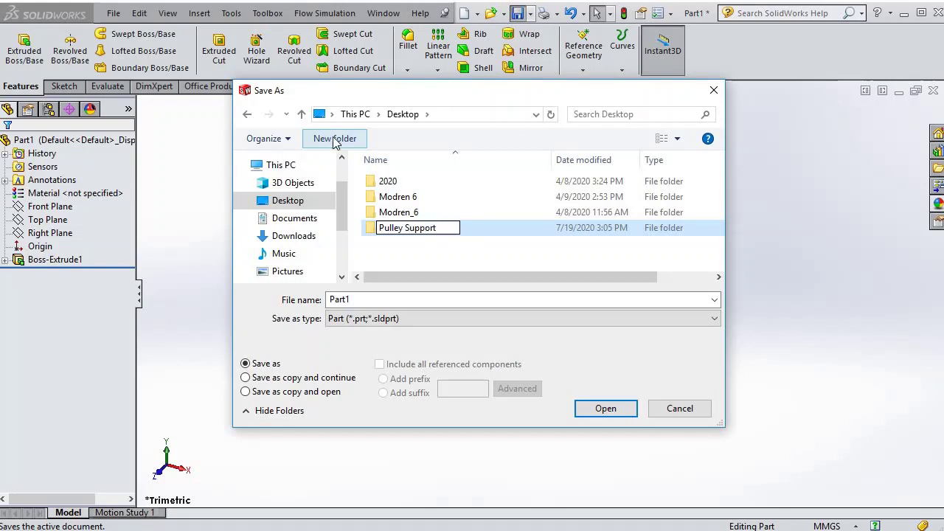
{"action": "key", "text": "Return"}
{"action": "key", "text": "Return"}
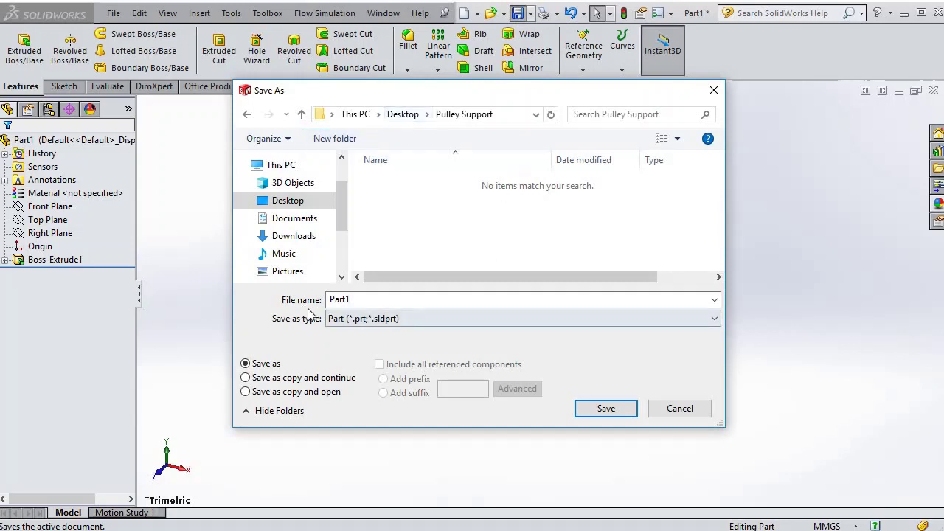
Save the part in the Pulley Support folder under the file name Washer.
{"action": "double_click", "coordinate": [356, 298]}
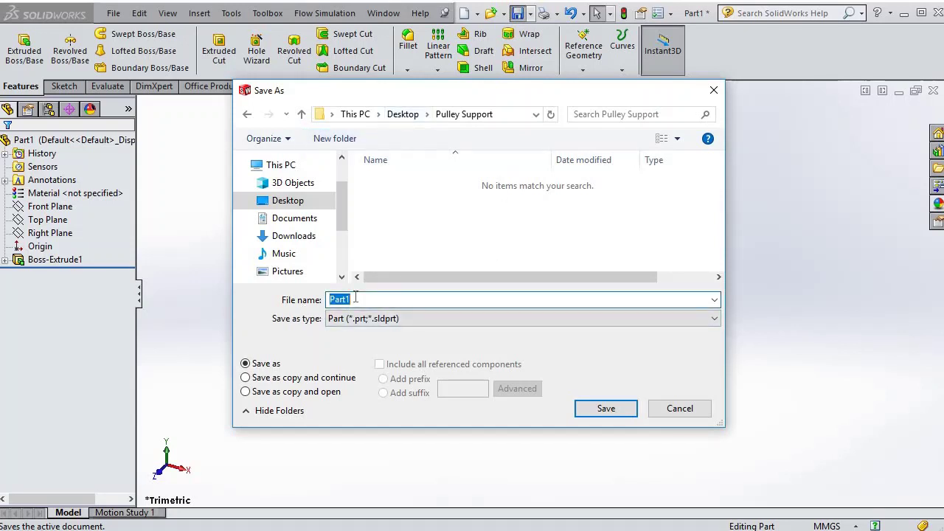
{"action": "type", "text": "Washer"}
{"action": "left_click", "coordinate": [594, 408]}
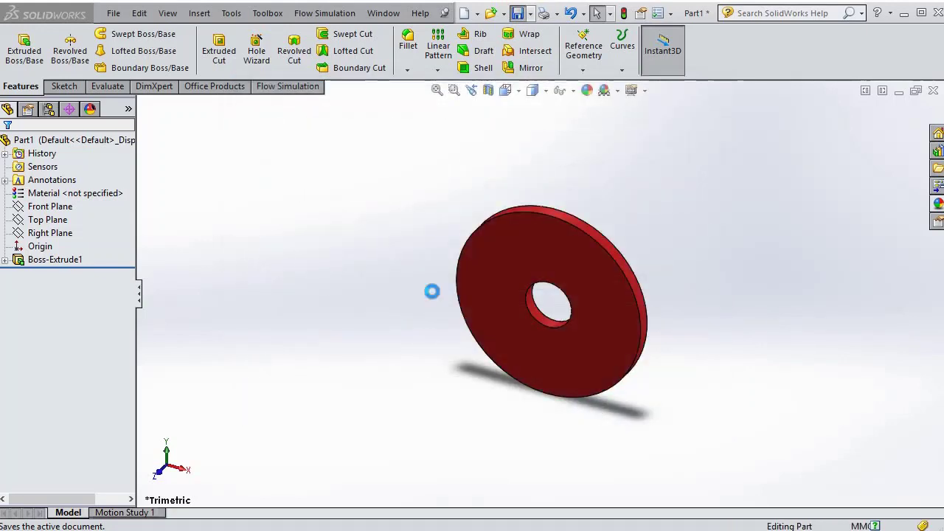
Create a new part document and bring up the reference drawing Top.jpg in Photos.
{"action": "left_click", "coordinate": [465, 14]}
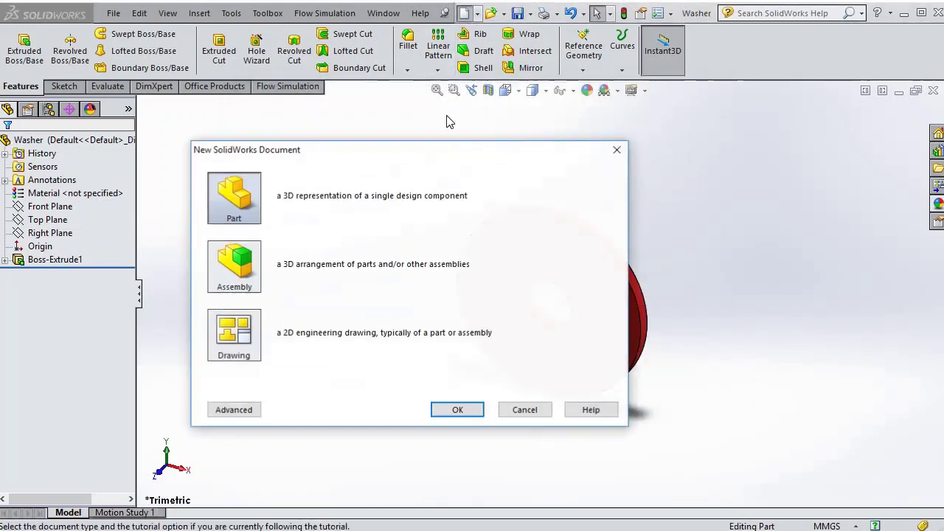
{"action": "double_click", "coordinate": [235, 199]}
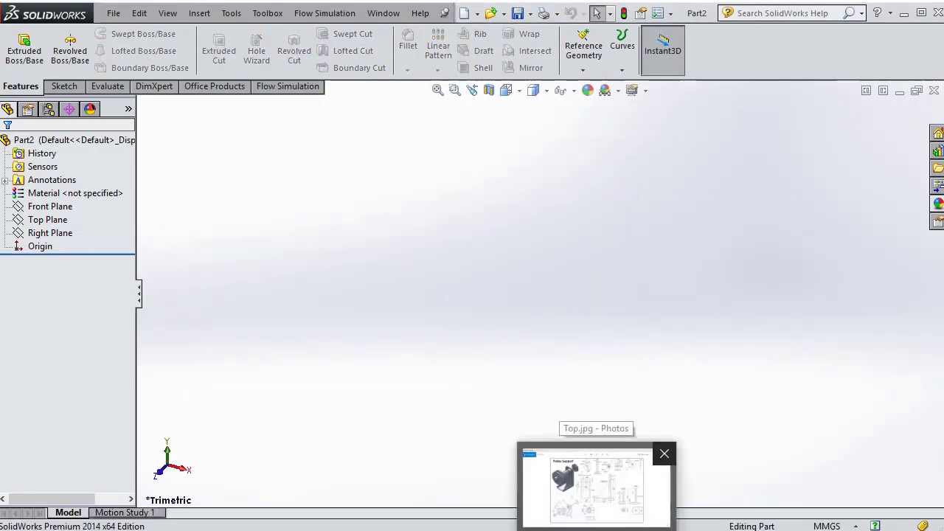
{"action": "left_click", "coordinate": [593, 442]}
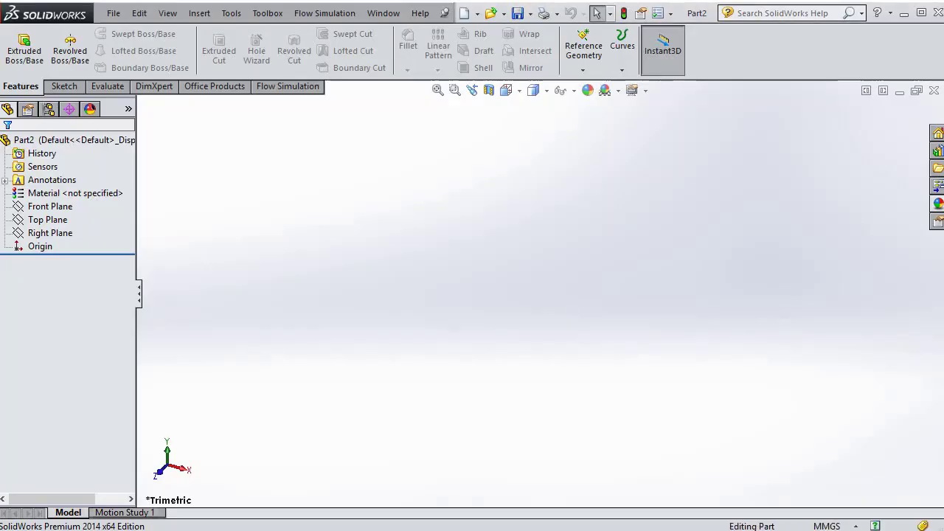
Sketch a horizontal centerline on the Front Plane, running from the origin in the negative X direction.
{"action": "left_click", "coordinate": [58, 210]}
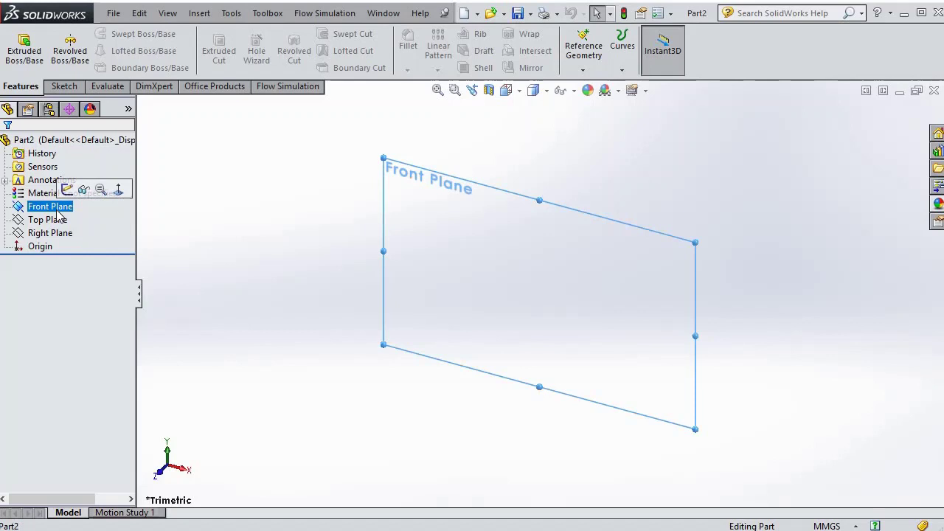
{"action": "left_click", "coordinate": [64, 86]}
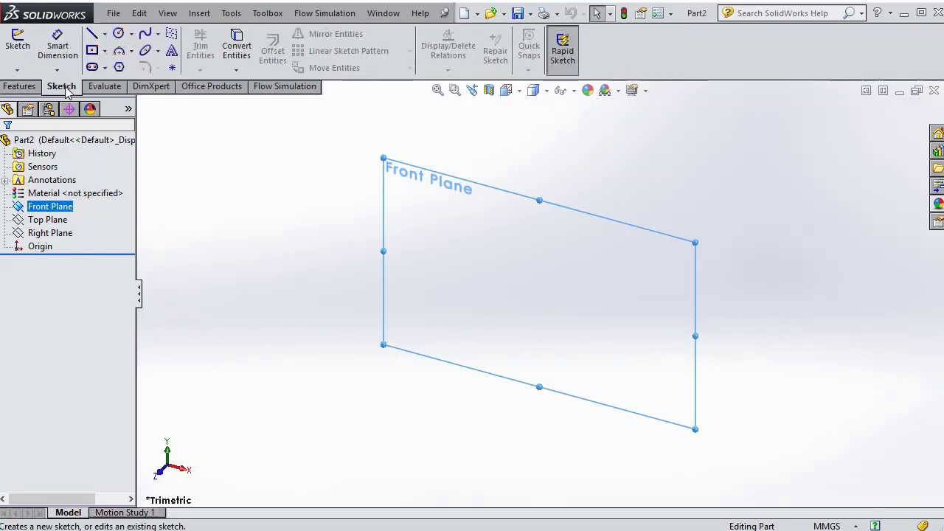
{"action": "left_click", "coordinate": [106, 35]}
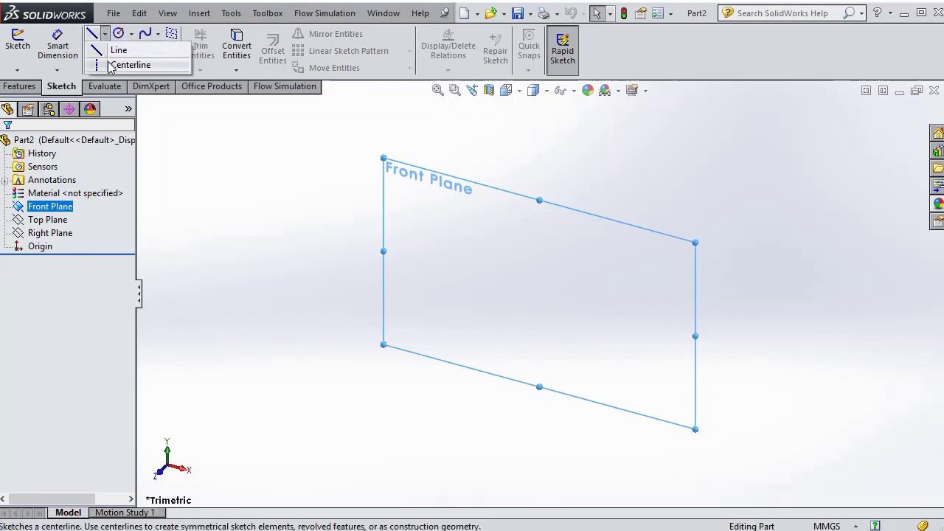
{"action": "left_click", "coordinate": [125, 64]}
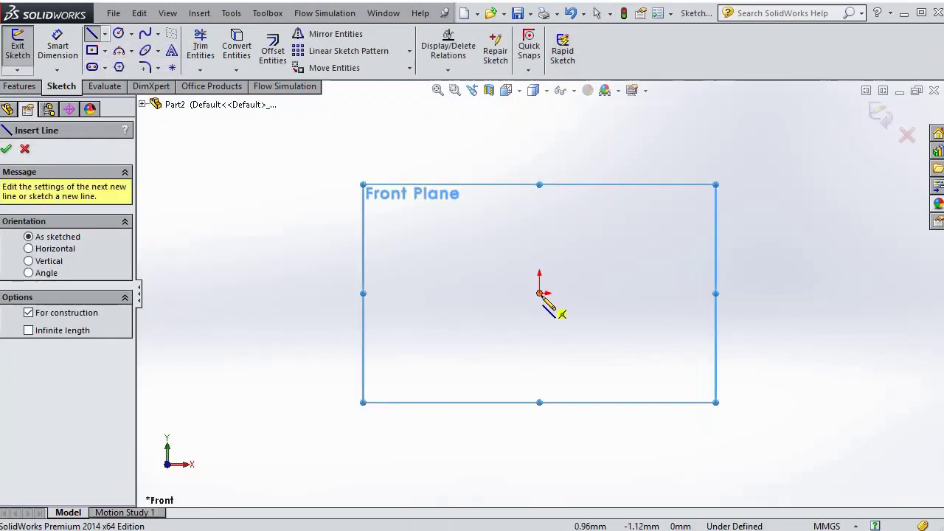
{"action": "left_click", "coordinate": [539, 293]}
{"action": "left_click", "coordinate": [338, 293]}
{"action": "key", "text": "Escape"}
{"action": "key", "text": "Escape"}
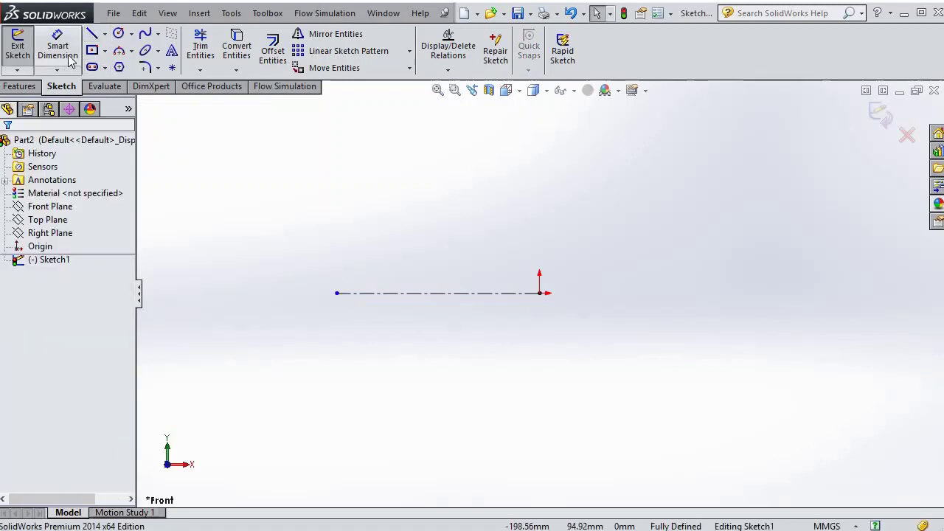
Sketch a closed rectangular profile about 37 mm high above the centerline, with a V-shaped notch in the middle of its top edge.
{"action": "left_click", "coordinate": [91, 33]}
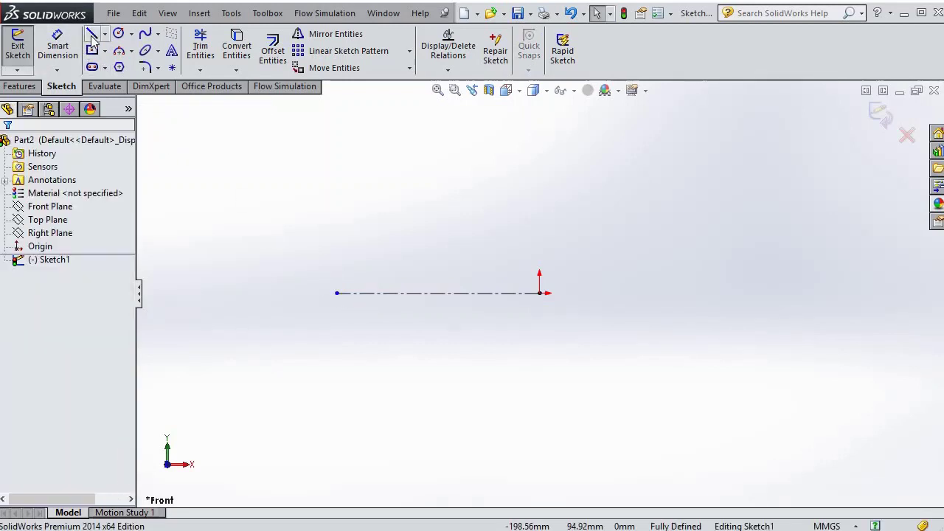
{"action": "left_click", "coordinate": [390, 159]}
{"action": "left_click", "coordinate": [389, 232]}
{"action": "left_click", "coordinate": [477, 232]}
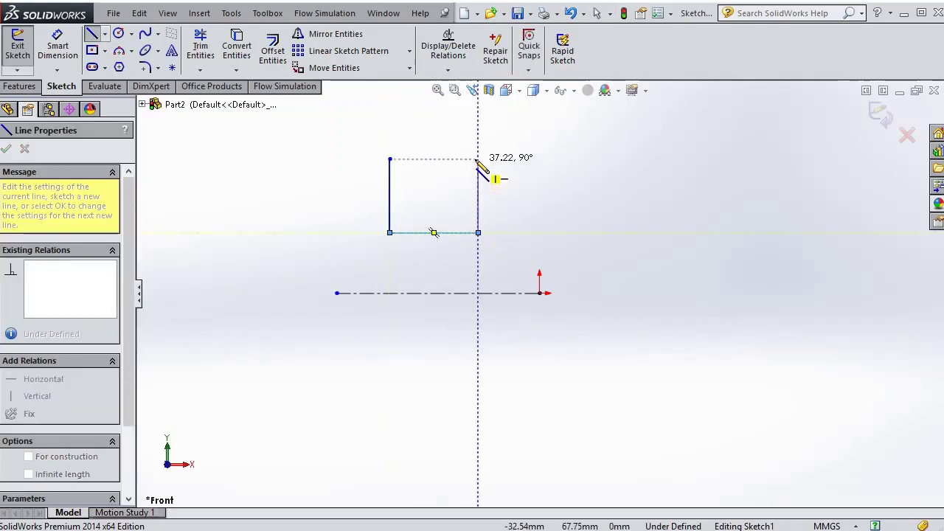
{"action": "left_click", "coordinate": [478, 159]}
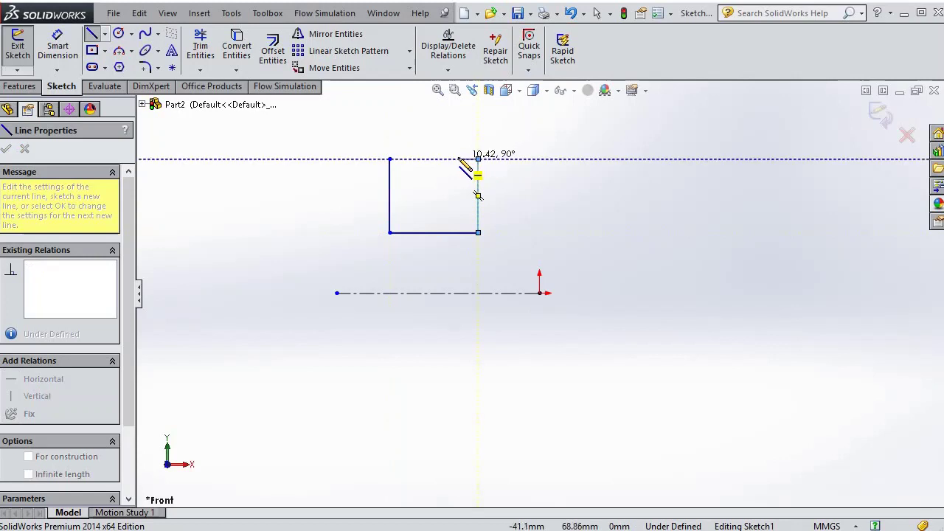
{"action": "left_click", "coordinate": [457, 158]}
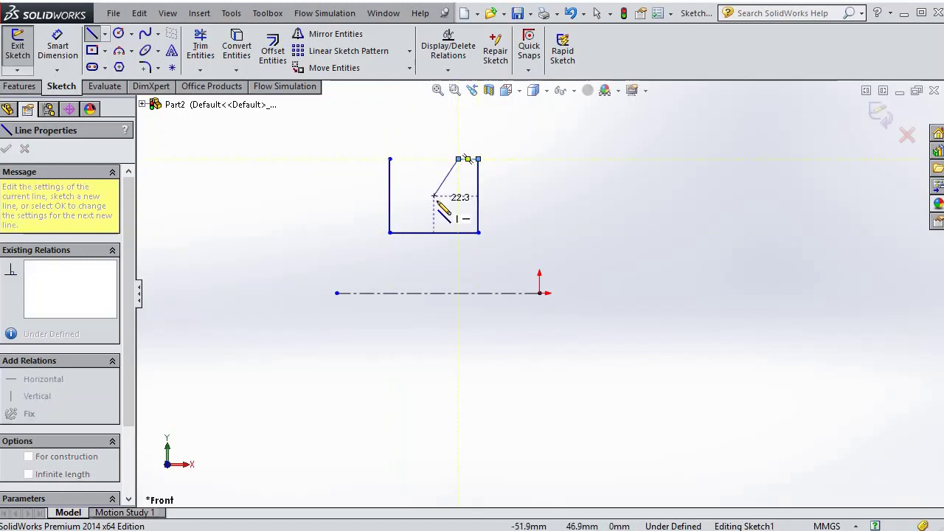
{"action": "left_click", "coordinate": [433, 204]}
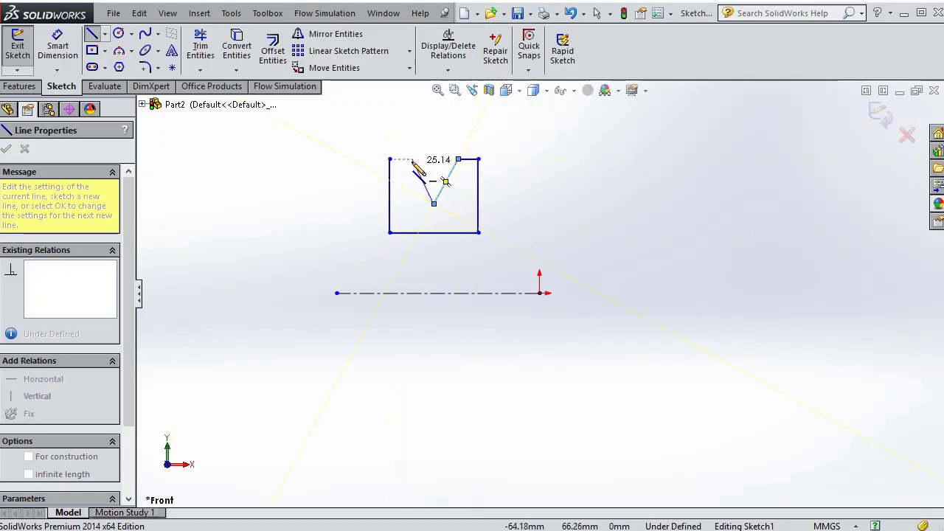
{"action": "left_click", "coordinate": [412, 158]}
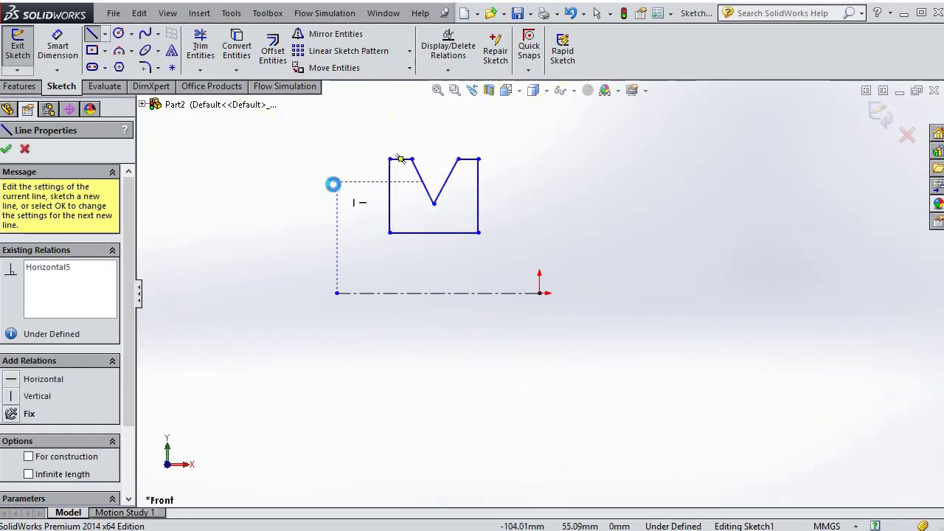
{"action": "key", "text": "Escape"}
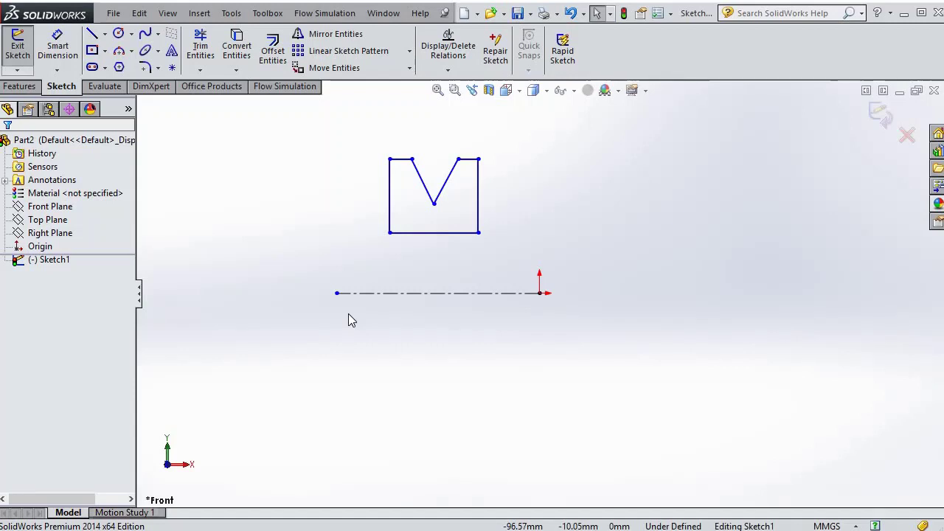
Consult the Pulley Support drawing in Photos and compute 11.25 / 2 in Calculator for the bore radius.
{"action": "key", "text": "alt+Tab"}
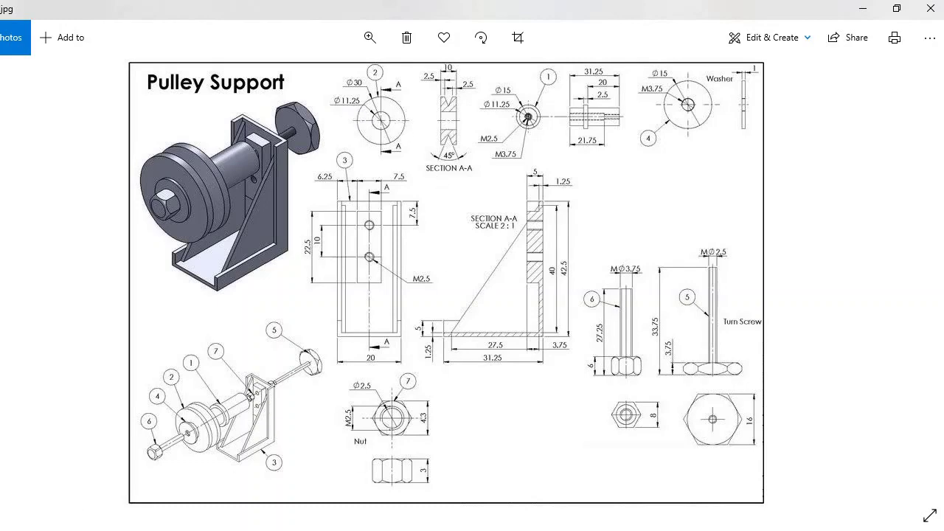
{"action": "key", "text": "super"}
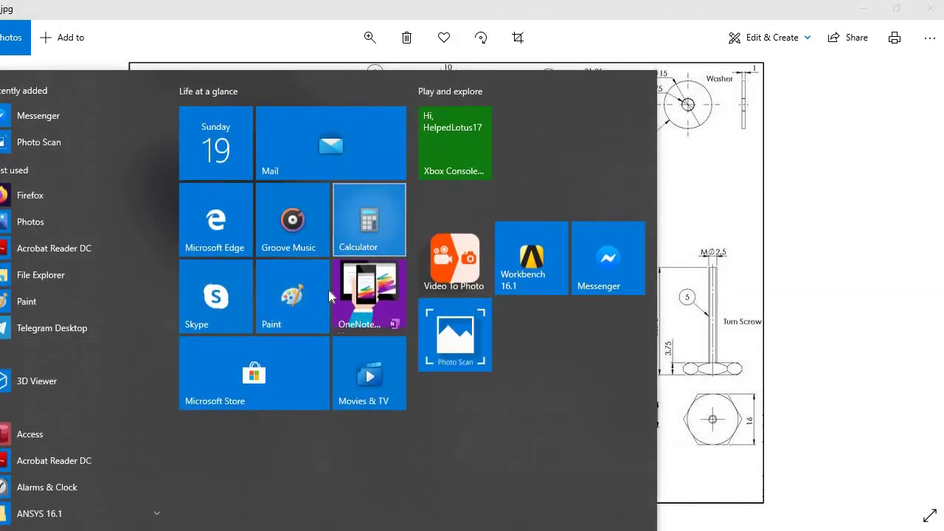
{"action": "key", "text": "Escape"}
{"action": "type", "text": "11."}
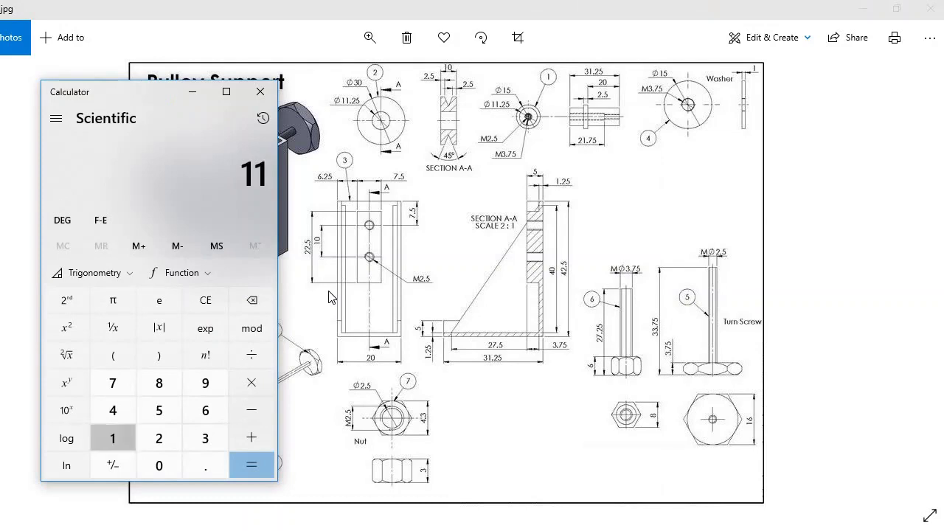
{"action": "type", "text": "25"}
{"action": "type", "text": "/2"}
{"action": "key", "text": "Return"}
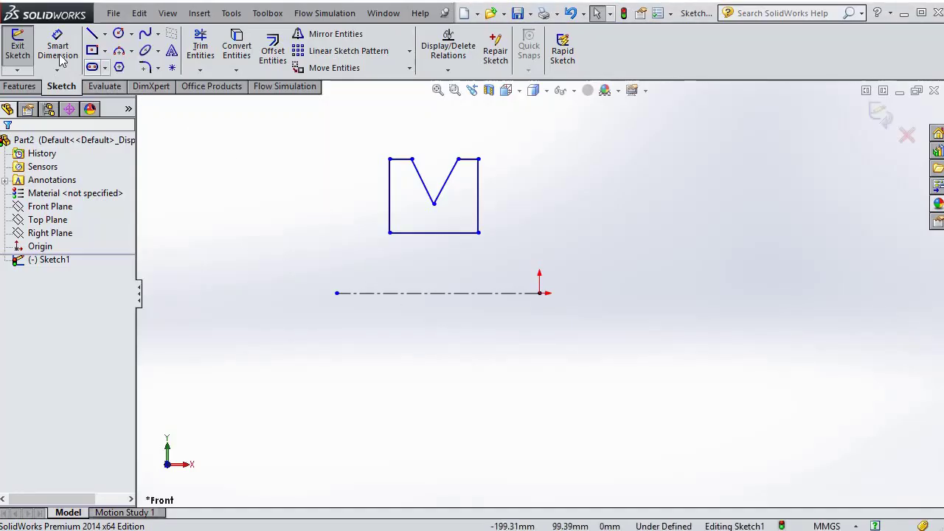
Dimension the distance from the profile's bottom edge to the centerline as 5.625 mm.
{"action": "left_click", "coordinate": [58, 46]}
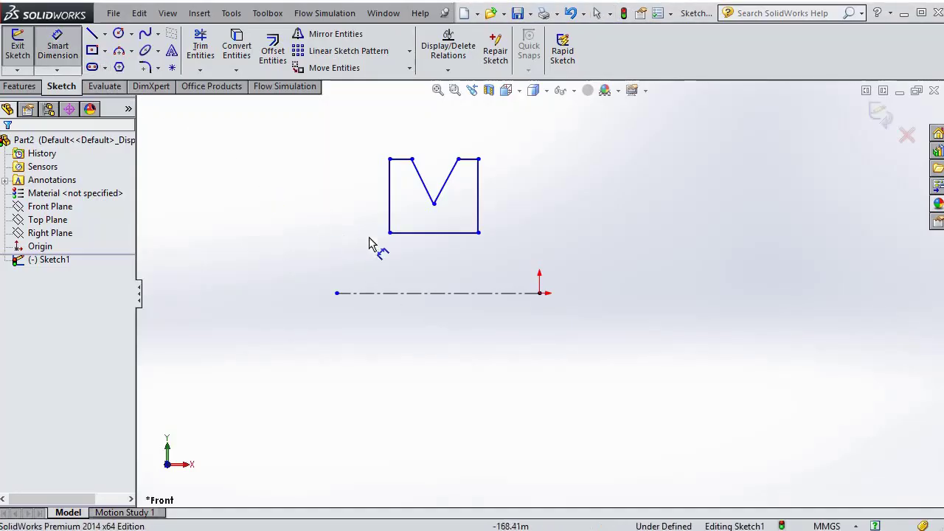
{"action": "left_click", "coordinate": [425, 233]}
{"action": "left_click", "coordinate": [425, 293]}
{"action": "left_click", "coordinate": [306, 262]}
{"action": "type", "text": "5."}
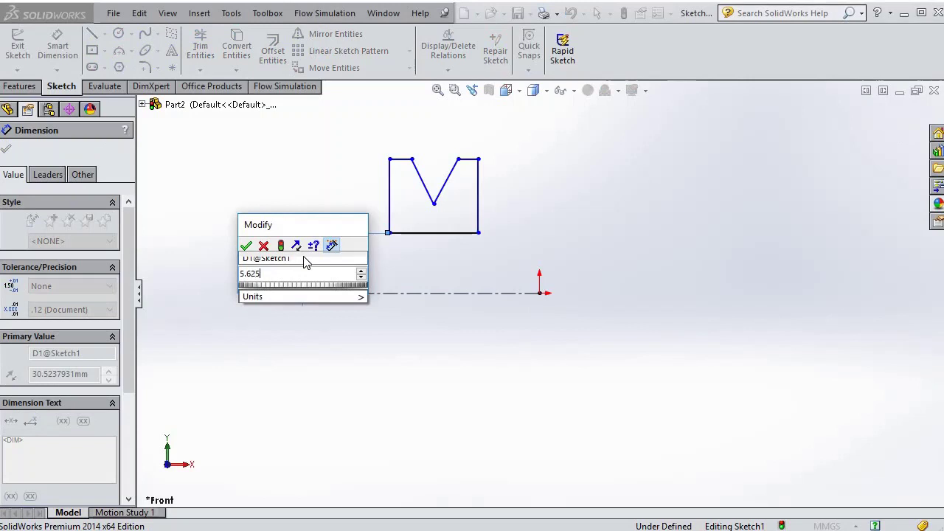
{"action": "type", "text": "625"}
{"action": "key", "text": "Return"}
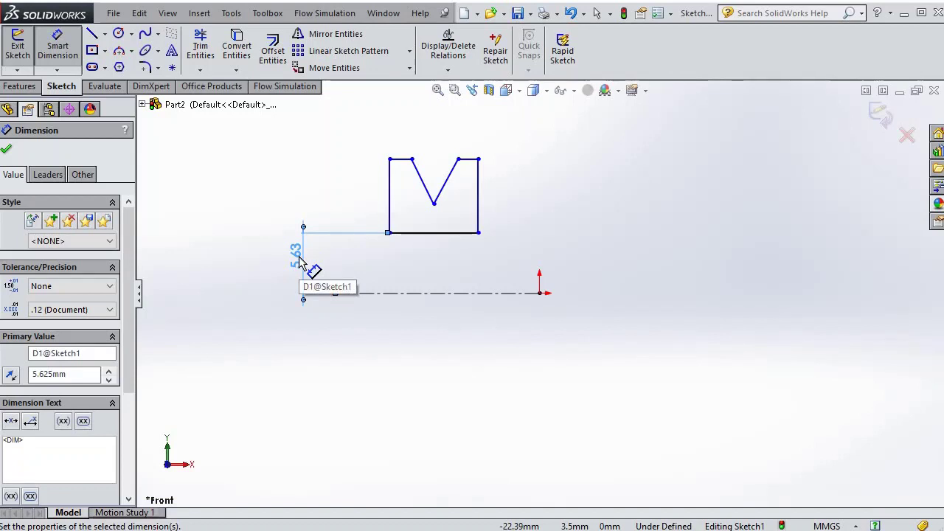
{"action": "double_click", "coordinate": [297, 257]}
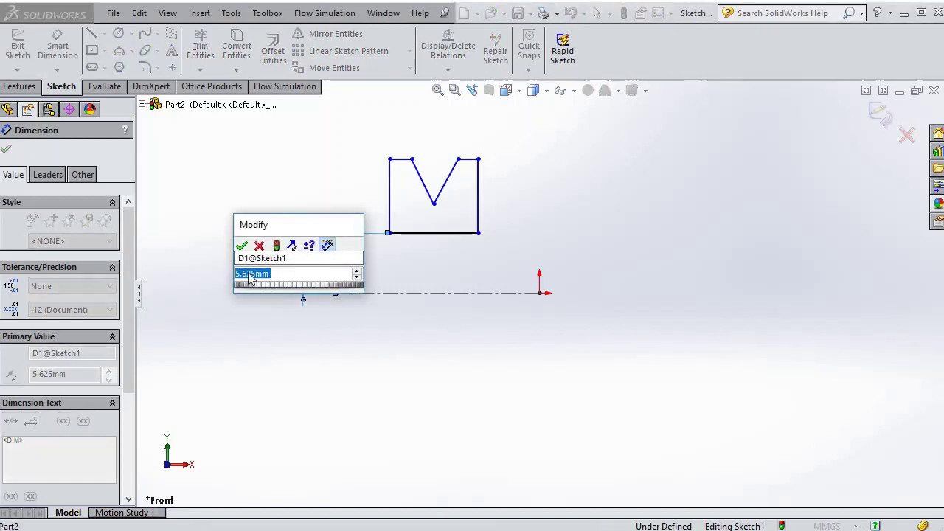
{"action": "left_click", "coordinate": [241, 245]}
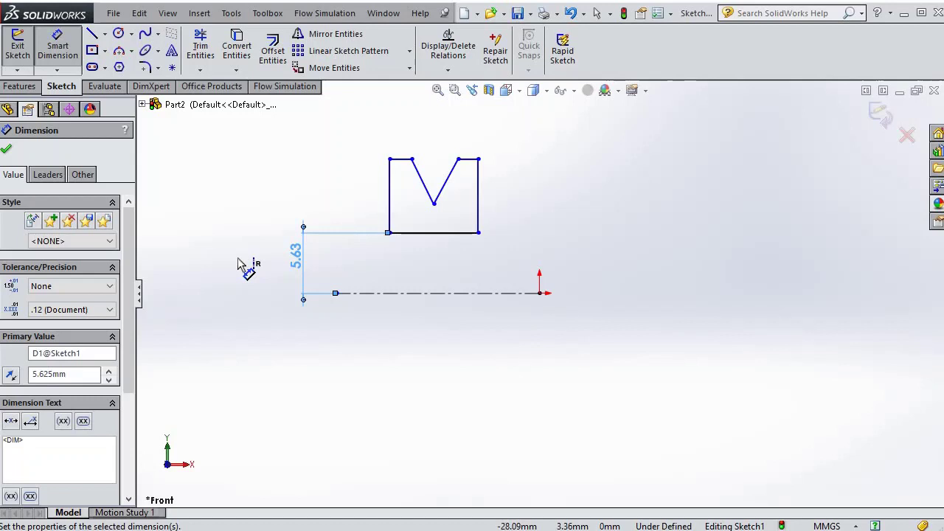
Dimension the distance from the profile's right top edge to the centerline as 15 mm.
{"action": "left_click", "coordinate": [474, 160]}
{"action": "left_click", "coordinate": [509, 293]}
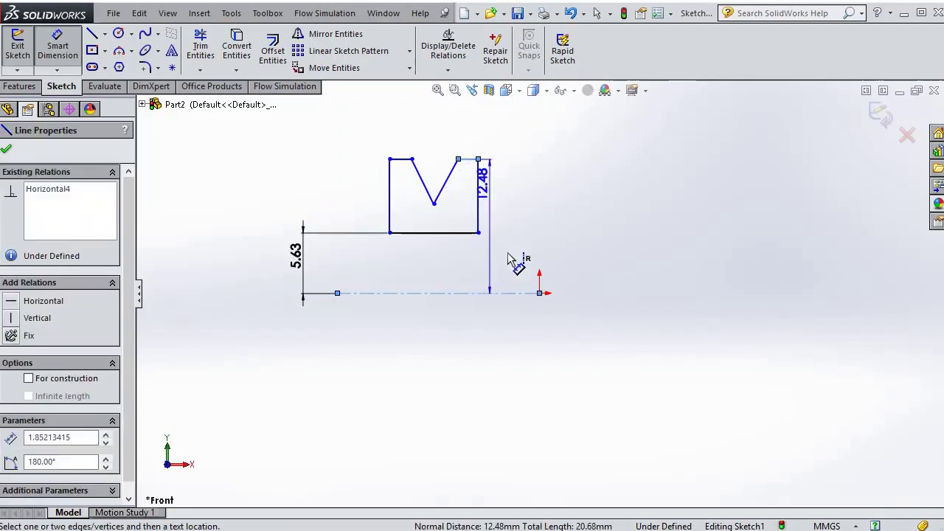
{"action": "left_click", "coordinate": [620, 220]}
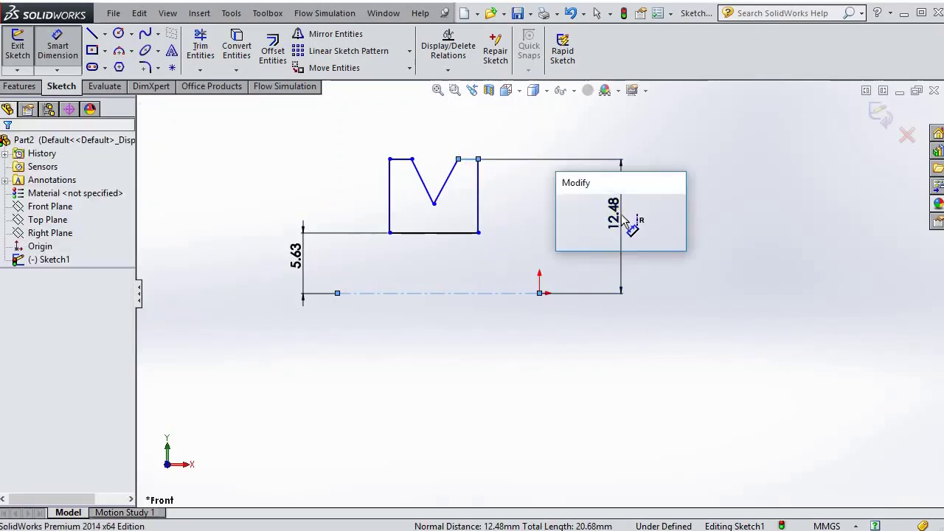
{"action": "type", "text": "15"}
{"action": "key", "text": "Return"}
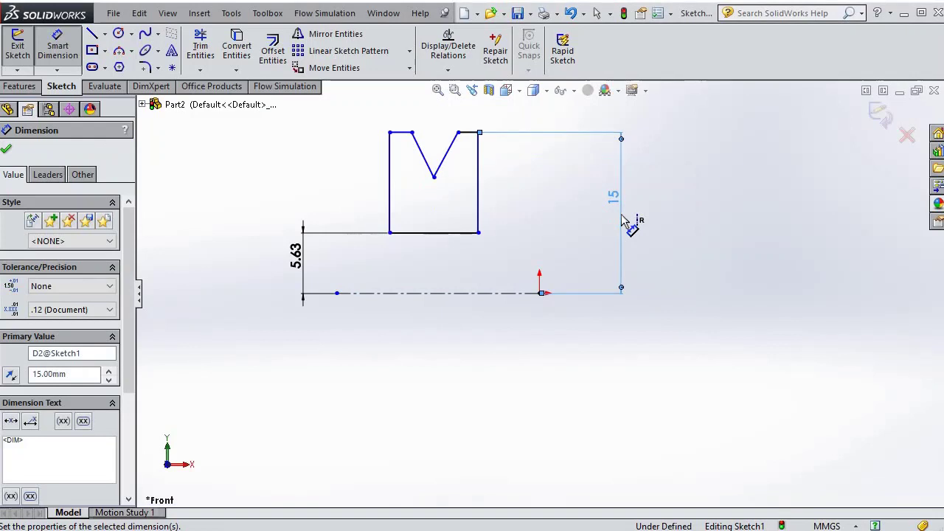
Dimension the angle between the two sloped sides of the V notch as 45 degrees.
{"action": "left_click", "coordinate": [442, 145]}
{"action": "left_click", "coordinate": [449, 148]}
{"action": "left_click", "coordinate": [435, 118]}
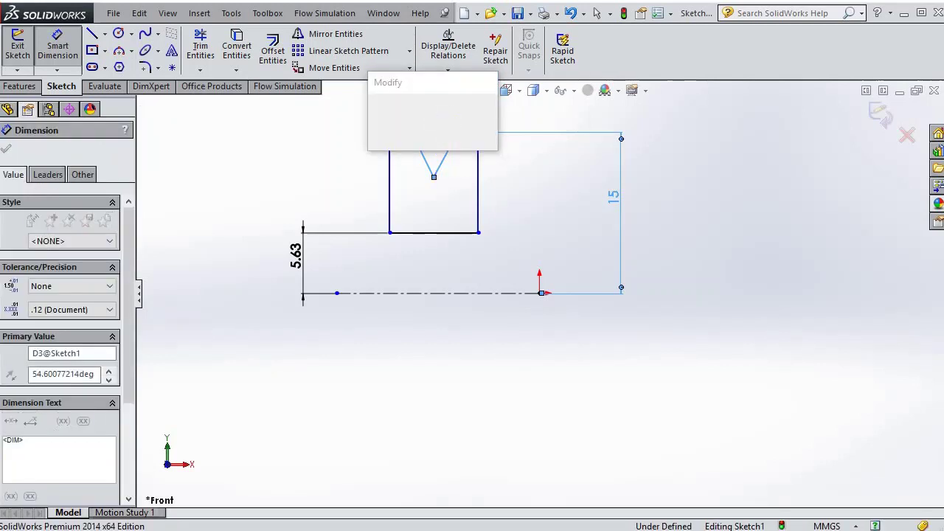
{"action": "key", "text": "Return"}
{"action": "type", "text": "45"}
{"action": "key", "text": "Return"}
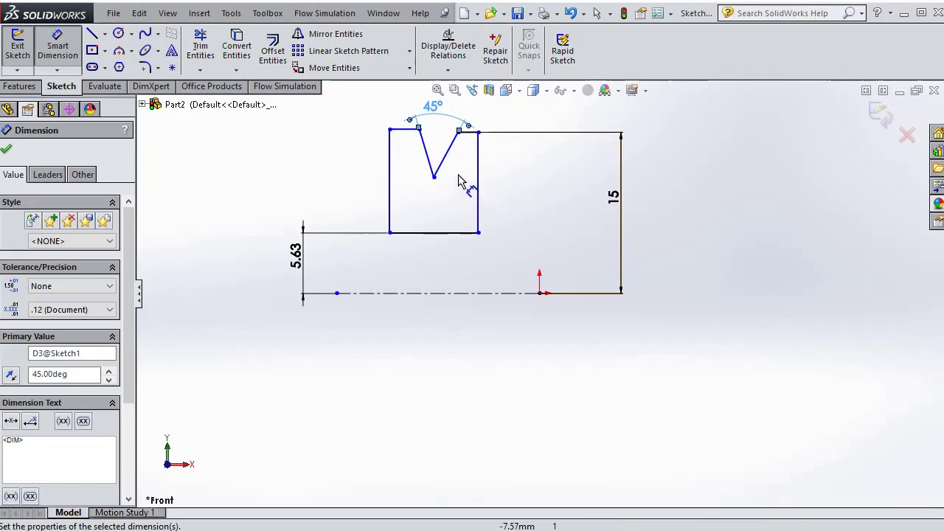
Dimension the angle between the notch's right sloped side and the adjoining right top edge.
{"action": "left_click", "coordinate": [463, 136]}
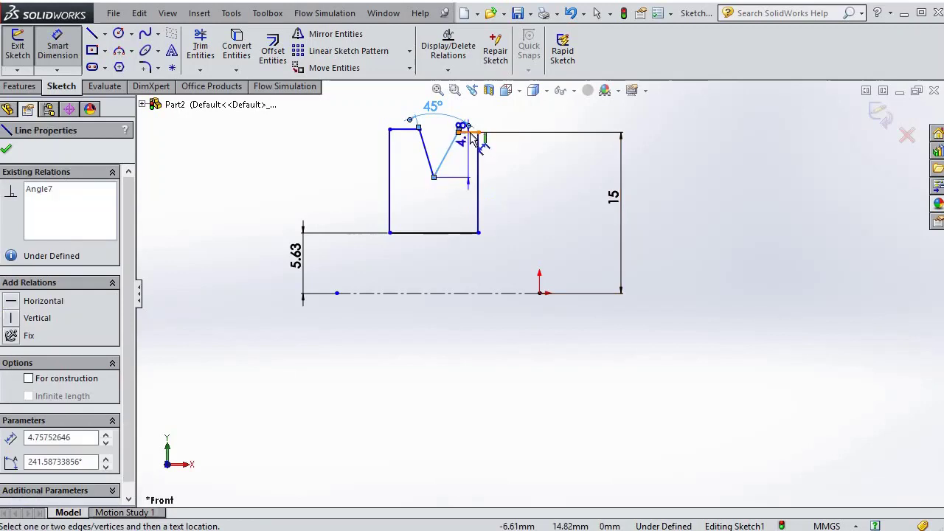
{"action": "left_click", "coordinate": [471, 133]}
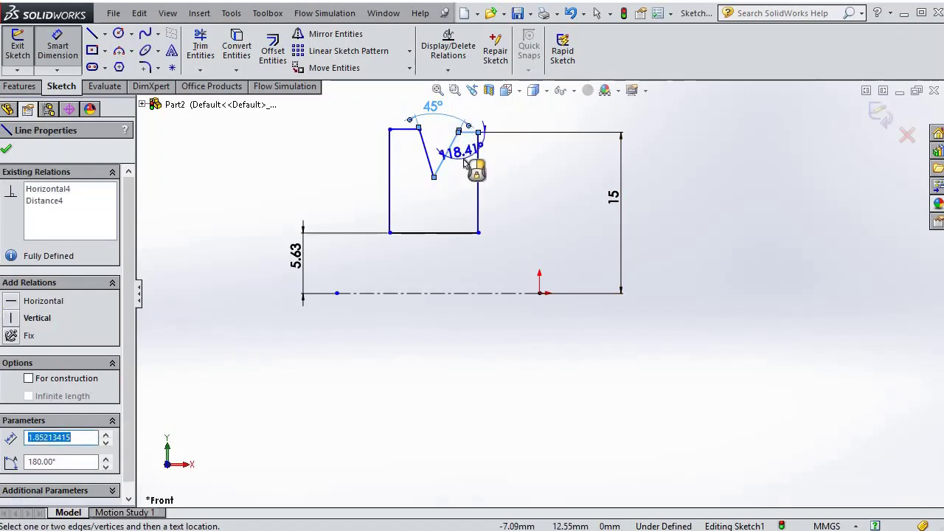
{"action": "left_click", "coordinate": [488, 205]}
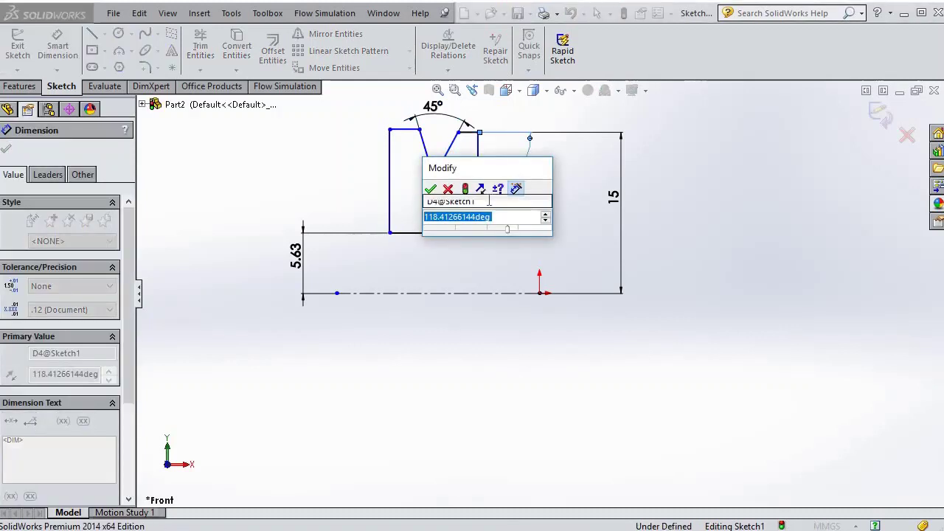
{"action": "left_click", "coordinate": [431, 189]}
Try to dimension the angle between the notch's left sloped side and the left top edge.
{"action": "left_click", "coordinate": [414, 145]}
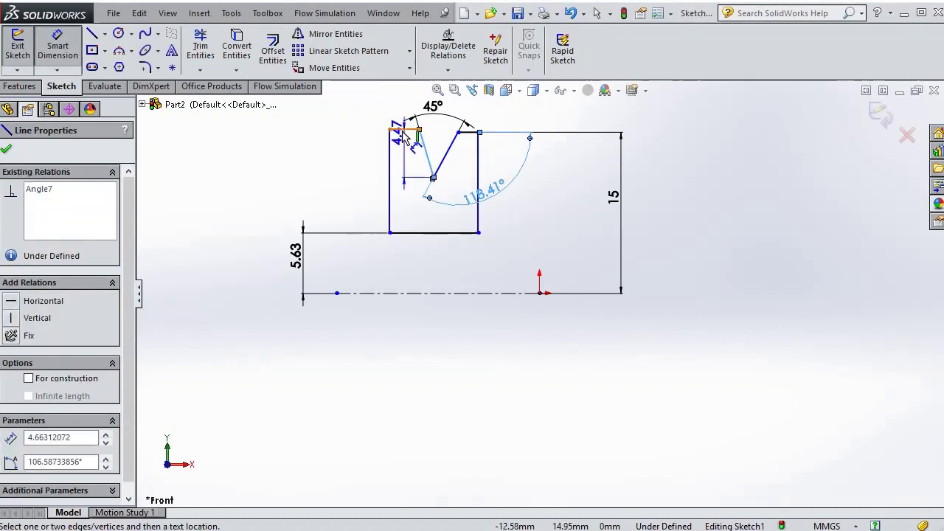
{"action": "left_click", "coordinate": [402, 129]}
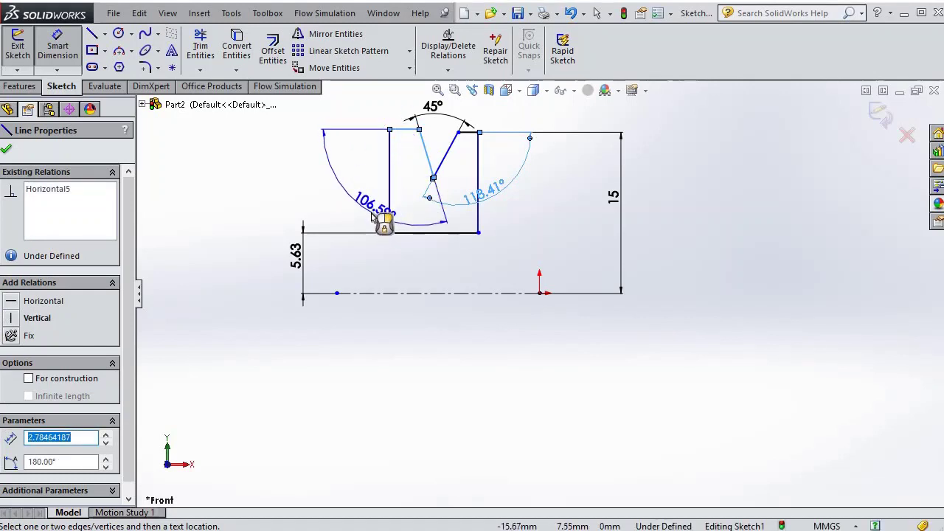
{"action": "left_click", "coordinate": [373, 213]}
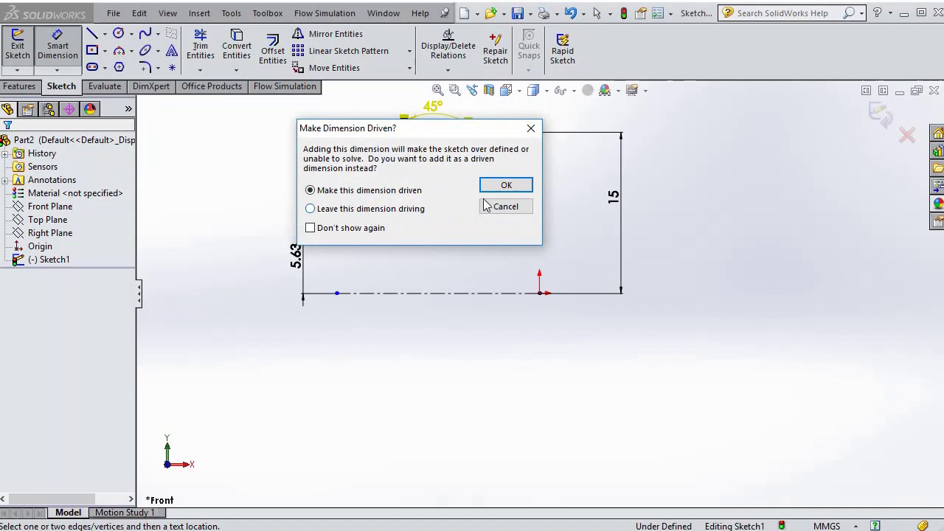
{"action": "left_click", "coordinate": [504, 206]}
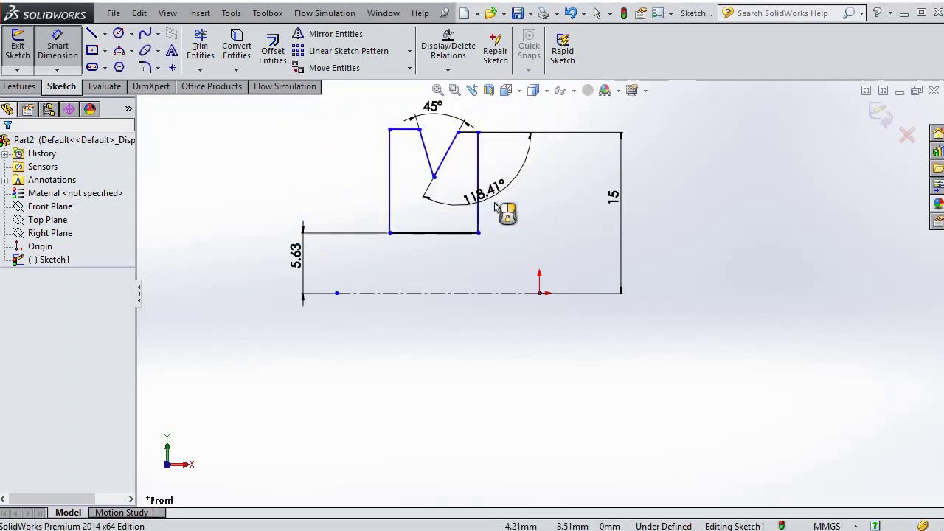
{"action": "left_click_drag", "start_coordinate": [435, 177], "coordinate": [472, 424]}
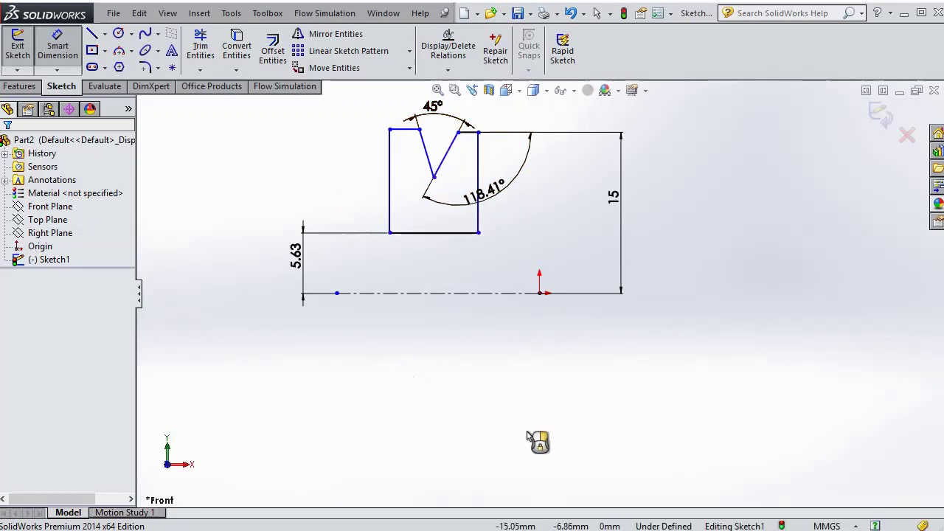
Switch to Calculator and compute half of the 45-degree notch angle plus 90.
{"action": "key", "text": "alt+Tab"}
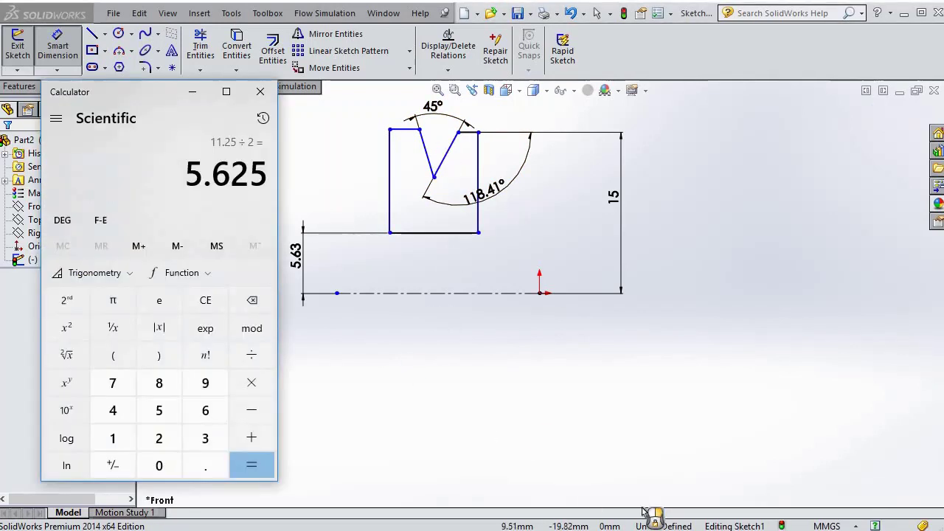
{"action": "key", "text": "Escape"}
{"action": "type", "text": "45 ÷ 2"}
{"action": "key", "text": "Return"}
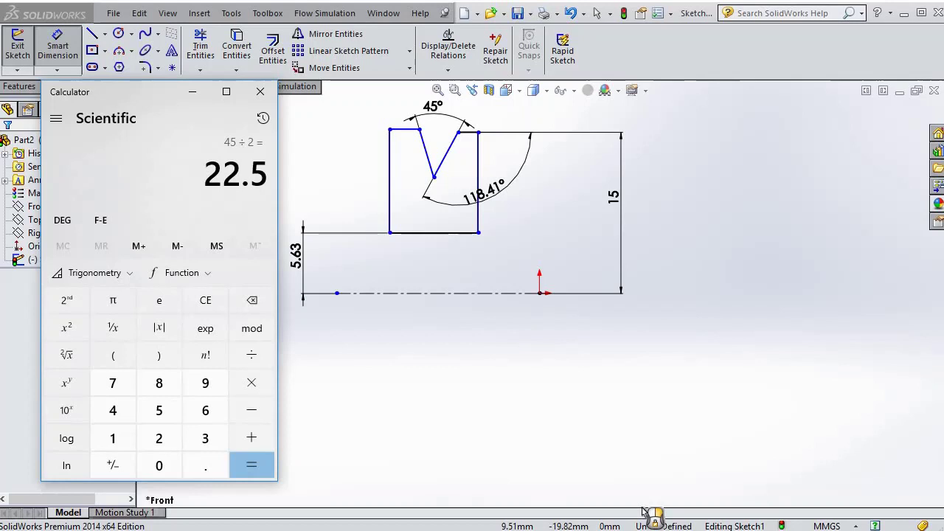
{"action": "type", "text": "+90"}
{"action": "key", "text": "Return"}
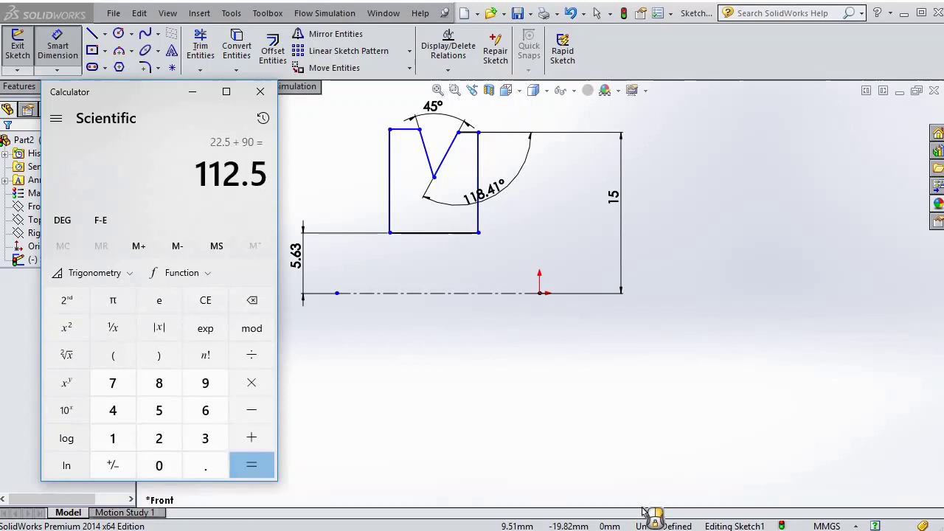
Set the angle between the notch's right sloped side and the right top edge to 112.5 degrees.
{"action": "left_click", "coordinate": [554, 208]}
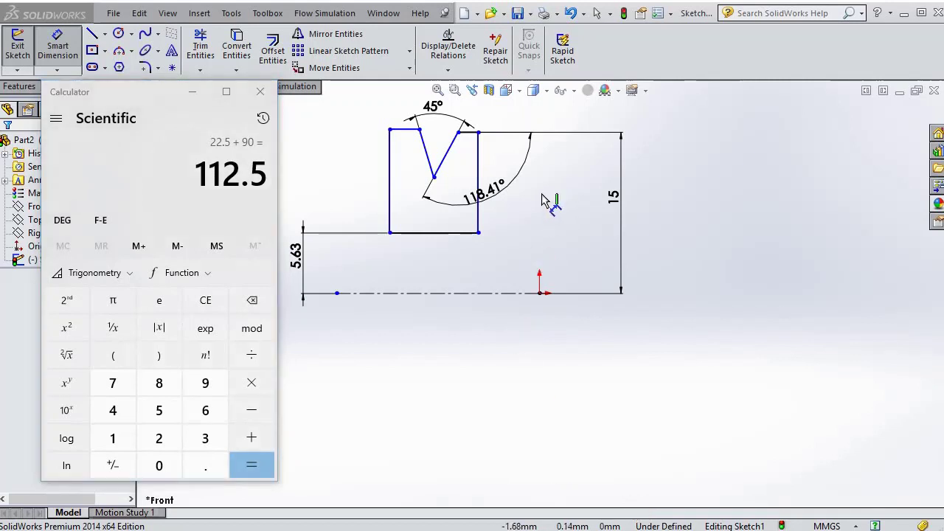
{"action": "double_click", "coordinate": [484, 190]}
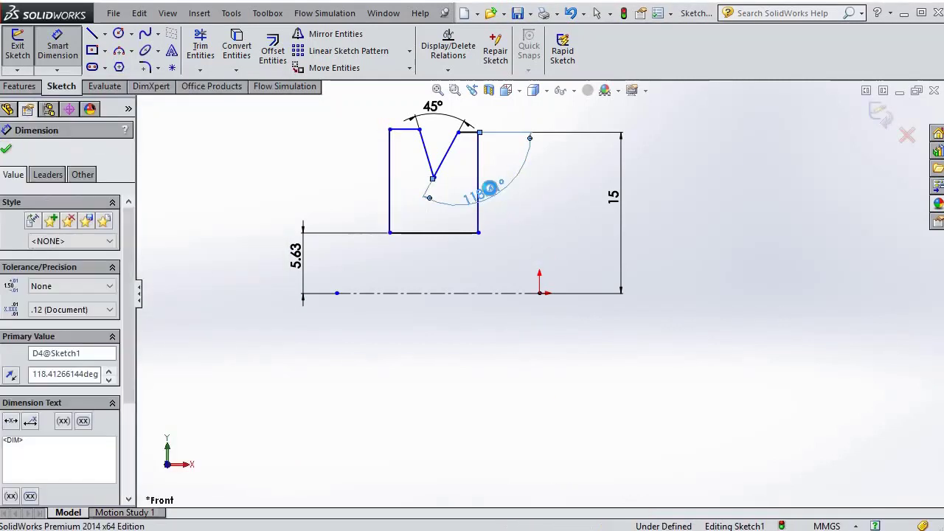
{"action": "type", "text": "112.5"}
{"action": "key", "text": "Return"}
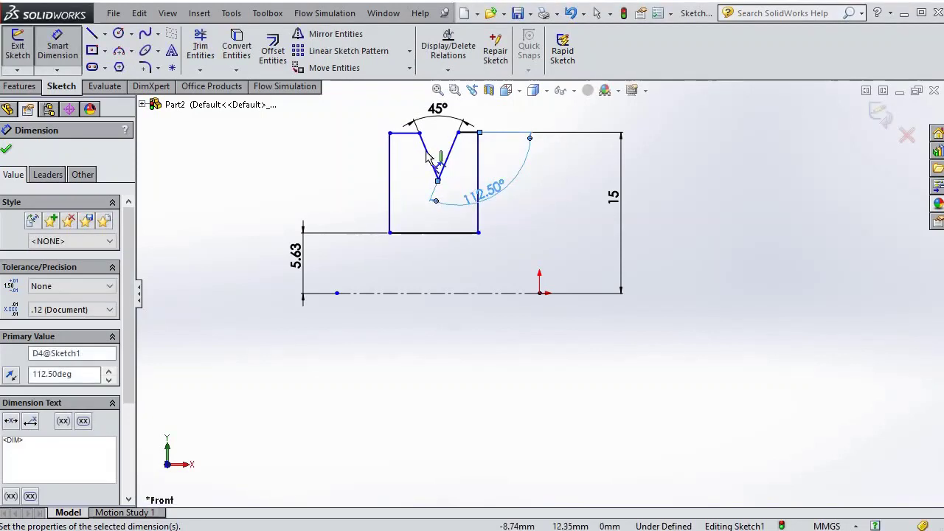
Try to dimension the angle between the notch's left sloped side and the left top edge.
{"action": "left_click", "coordinate": [427, 155]}
{"action": "left_click", "coordinate": [404, 133]}
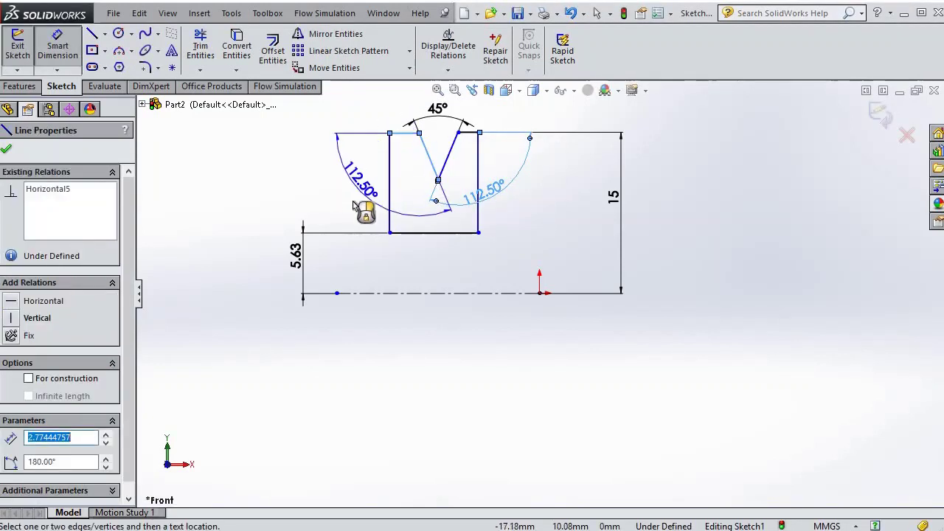
{"action": "left_click", "coordinate": [354, 207]}
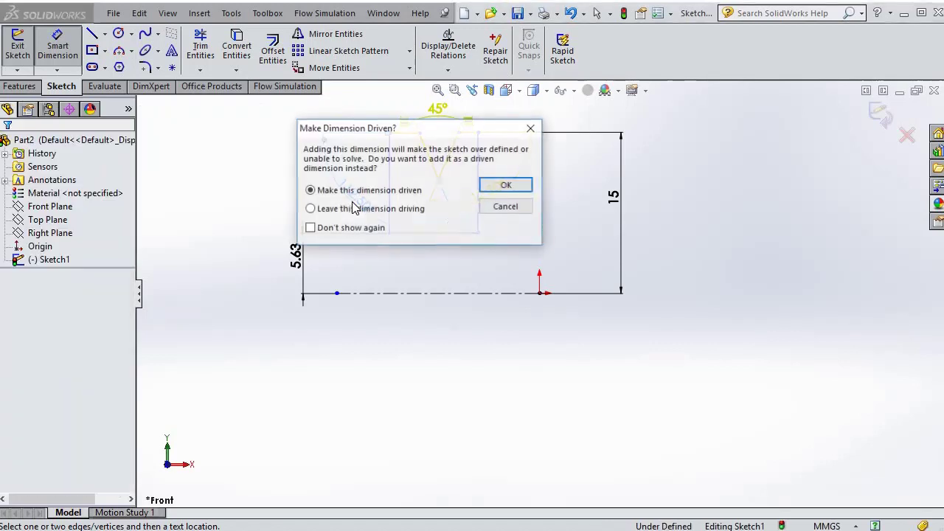
{"action": "left_click", "coordinate": [527, 207]}
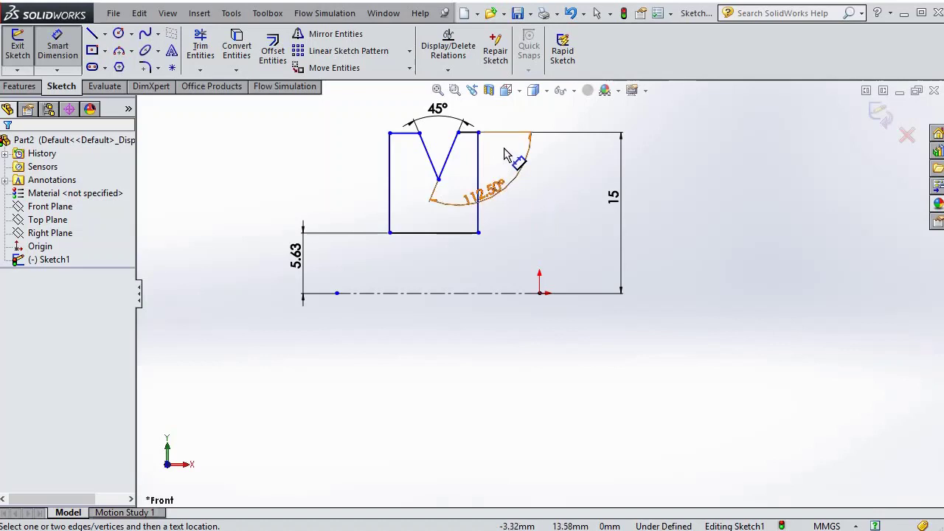
Dimension the top edge to the right of the notch and set its length to 2.5 mm.
{"action": "scroll", "coordinate": [541, 194], "scroll_direction": "up", "scroll_amount": 2}
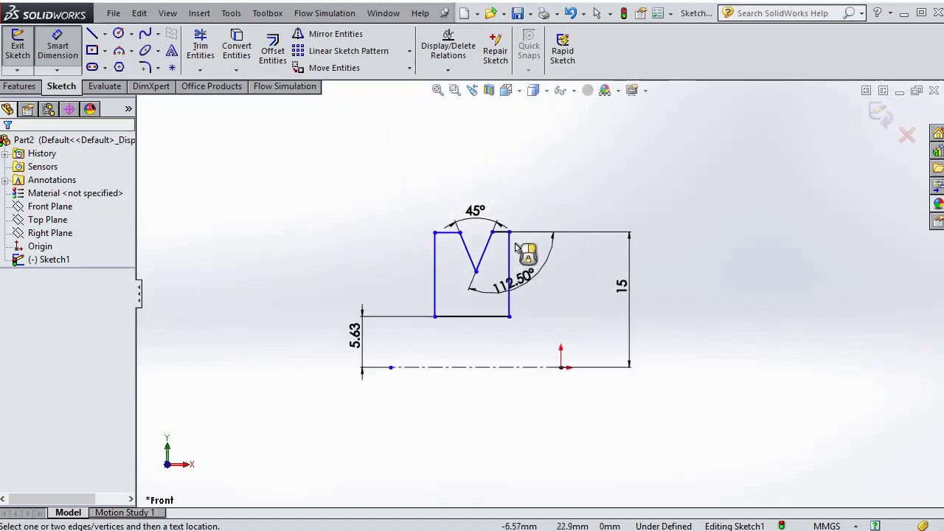
{"action": "scroll", "coordinate": [516, 248], "scroll_direction": "down", "scroll_amount": 3}
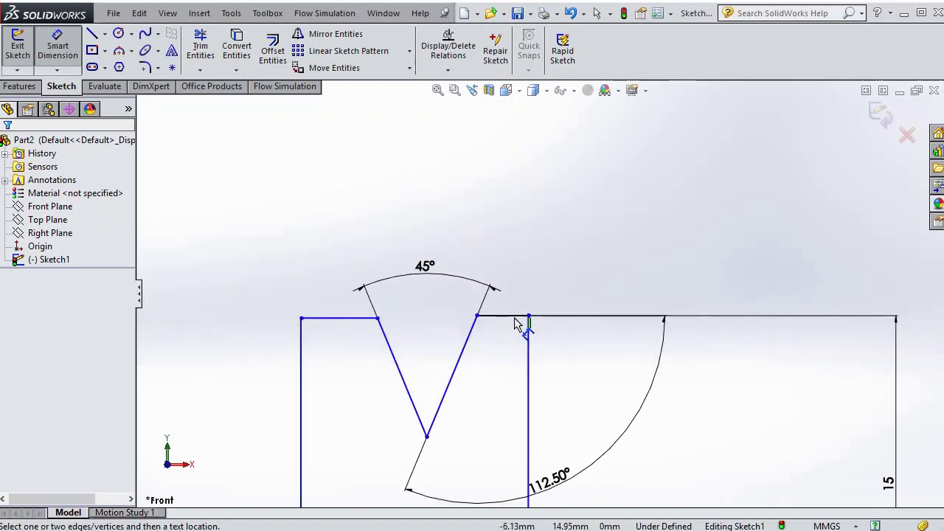
{"action": "left_click", "coordinate": [502, 316]}
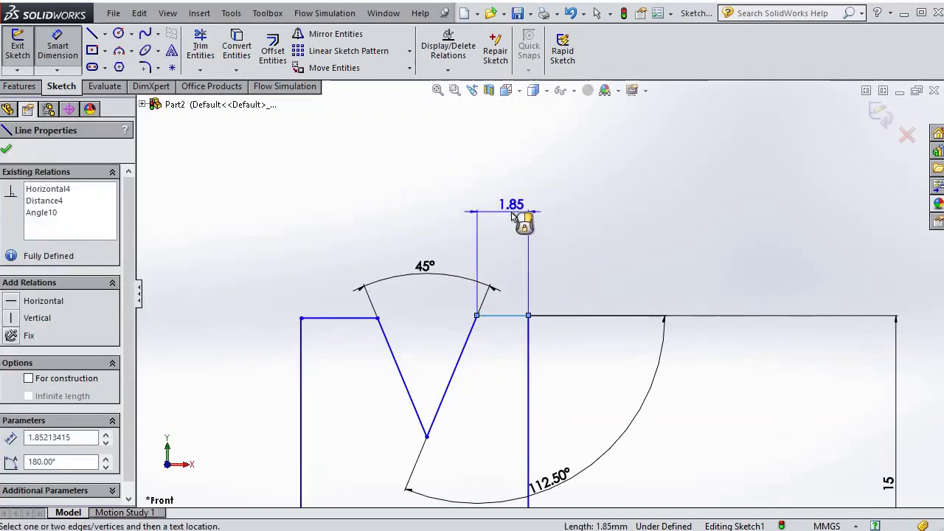
{"action": "left_click", "coordinate": [511, 219]}
{"action": "type", "text": "2.5"}
{"action": "key", "text": "Return"}
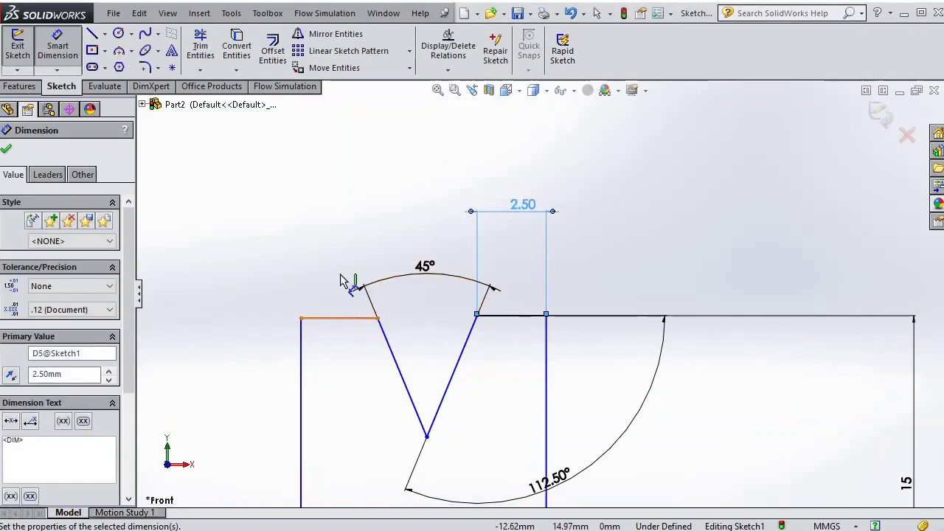
Dimension the top edge to the left of the notch and set its length to 2.5 mm.
{"action": "left_click", "coordinate": [343, 318]}
{"action": "left_click", "coordinate": [341, 230]}
{"action": "type", "text": "2.5"}
{"action": "key", "text": "Return"}
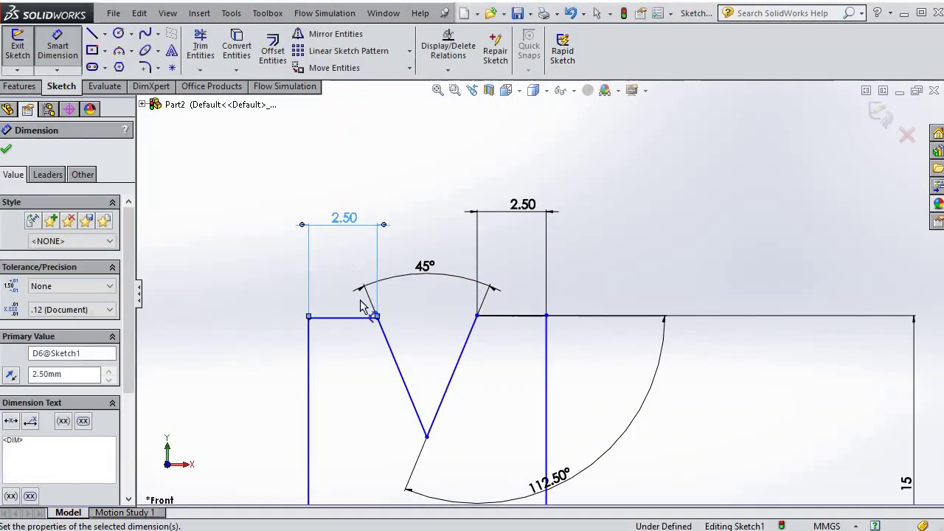
Dimension the profile's bottom edge and set the overall width to 10 mm.
{"action": "scroll", "coordinate": [542, 294], "scroll_direction": "up", "scroll_amount": 3}
{"action": "left_click", "coordinate": [478, 456]}
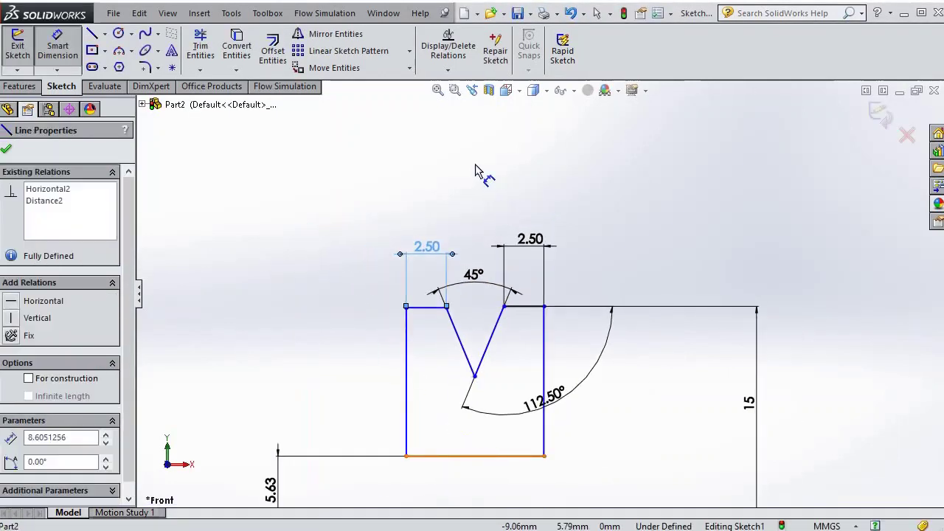
{"action": "left_click", "coordinate": [472, 162]}
{"action": "type", "text": "10"}
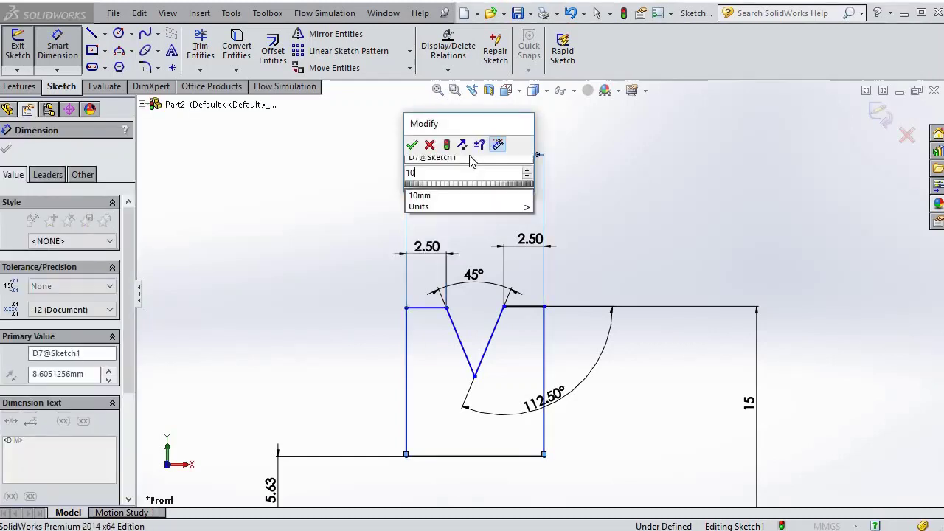
{"action": "key", "text": "Return"}
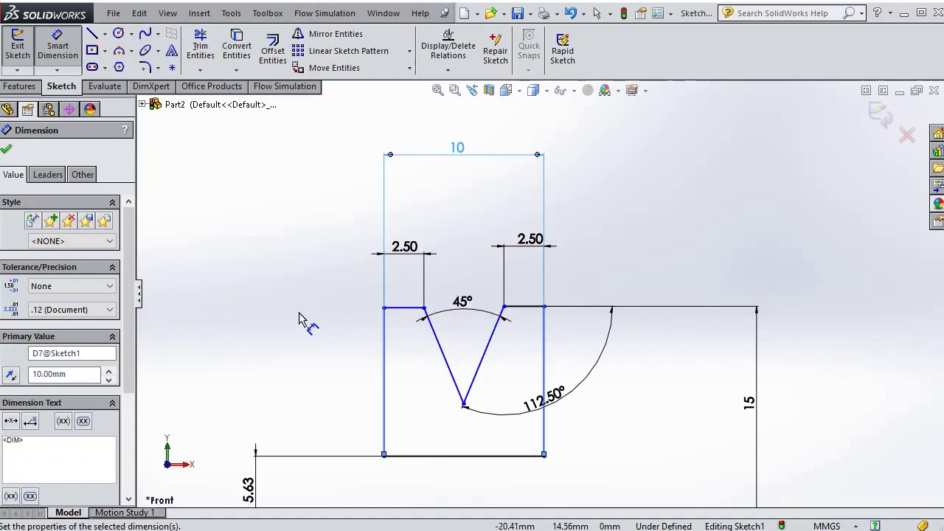
Dimension the distance from the left top edge to the centerline and set it to 15 mm.
{"action": "scroll", "coordinate": [546, 328], "scroll_direction": "up", "scroll_amount": 3}
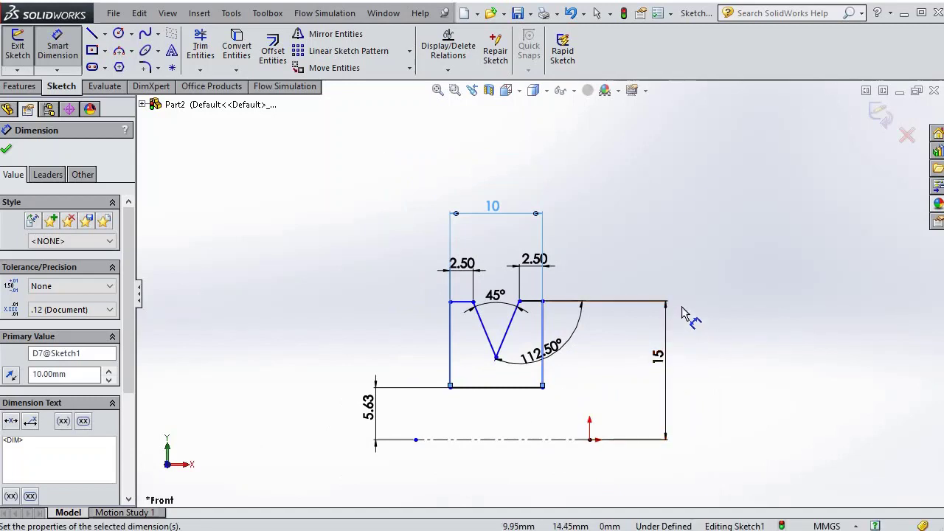
{"action": "left_click", "coordinate": [462, 302]}
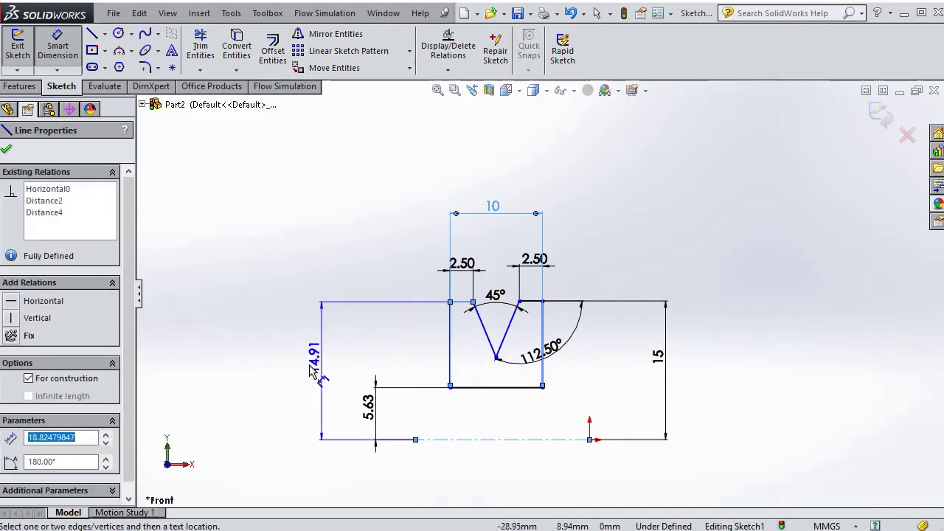
{"action": "left_click", "coordinate": [311, 374]}
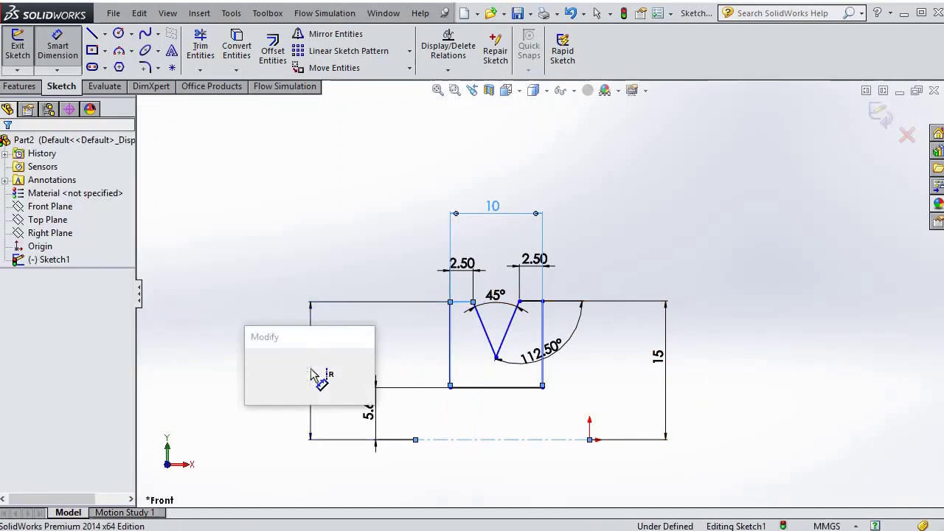
{"action": "type", "text": "15"}
{"action": "key", "text": "Return"}
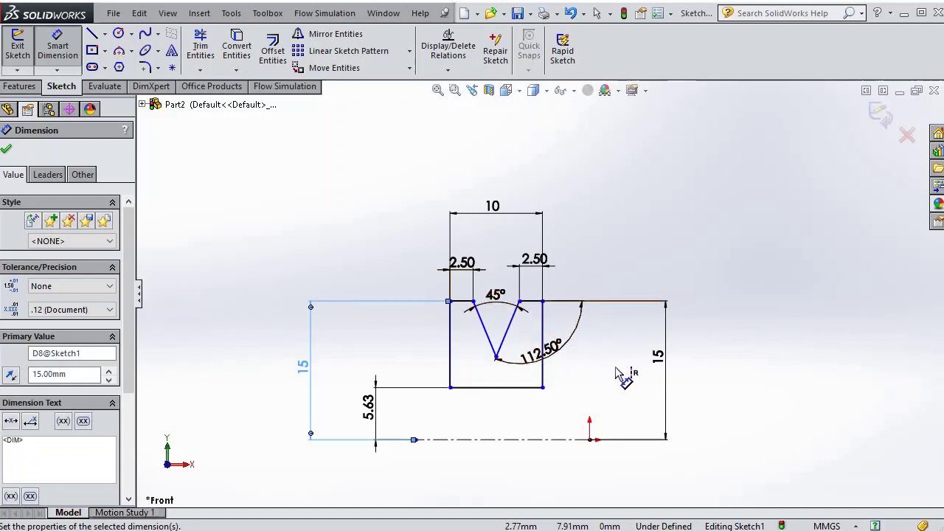
Revolve the grooved profile about the centerline into a solid wheel and give it a yellow appearance.
{"action": "left_click", "coordinate": [20, 86]}
{"action": "left_click", "coordinate": [70, 55]}
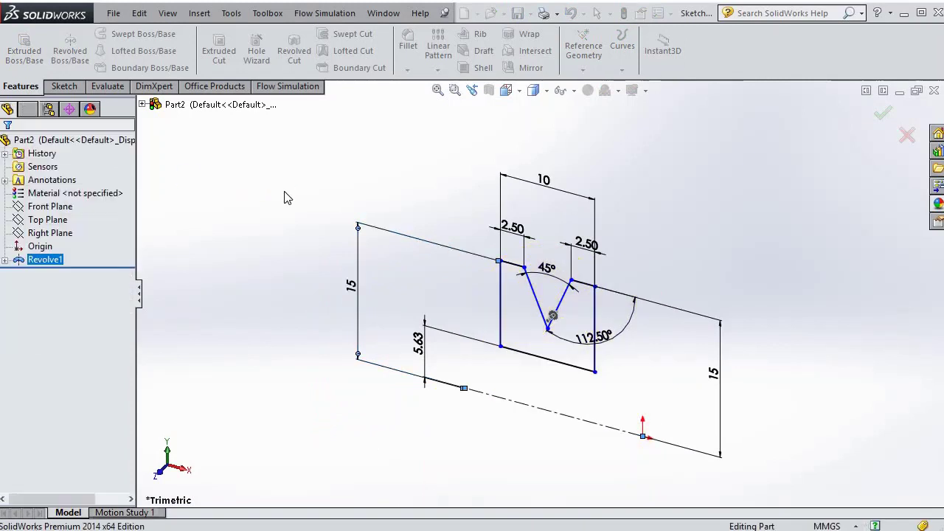
{"action": "left_click", "coordinate": [365, 228]}
{"action": "scroll", "coordinate": [371, 231], "scroll_direction": "up", "scroll_amount": 2}
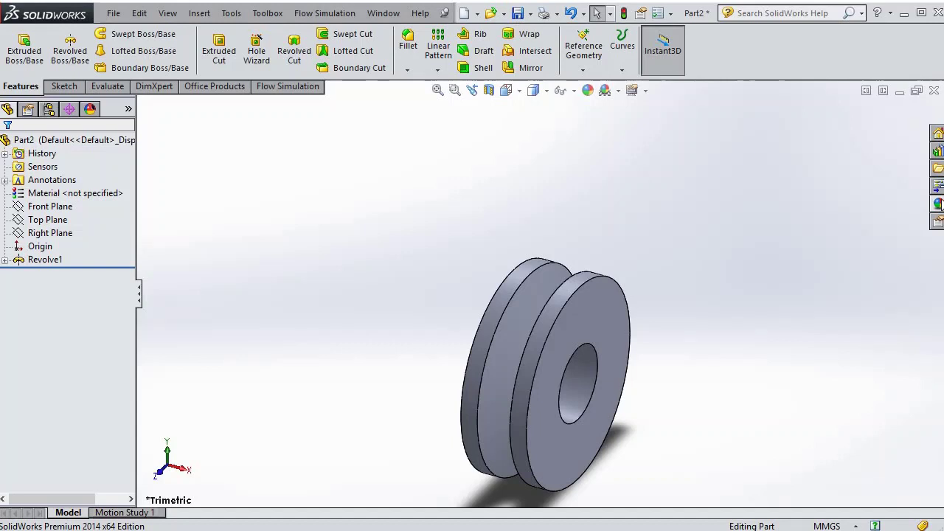
{"action": "left_click", "coordinate": [938, 203]}
{"action": "double_click", "coordinate": [876, 439]}
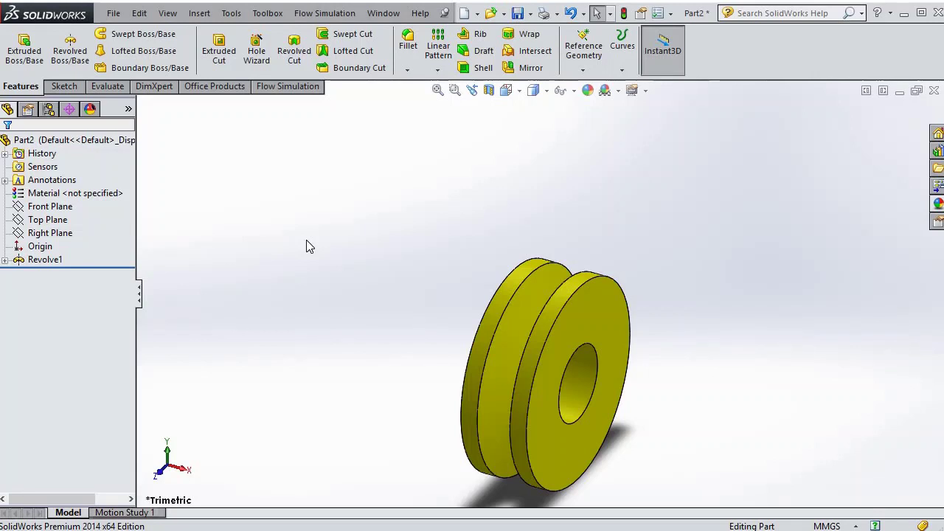
Save the part as Pulley in the Pulley Support folder.
{"action": "left_click", "coordinate": [519, 15]}
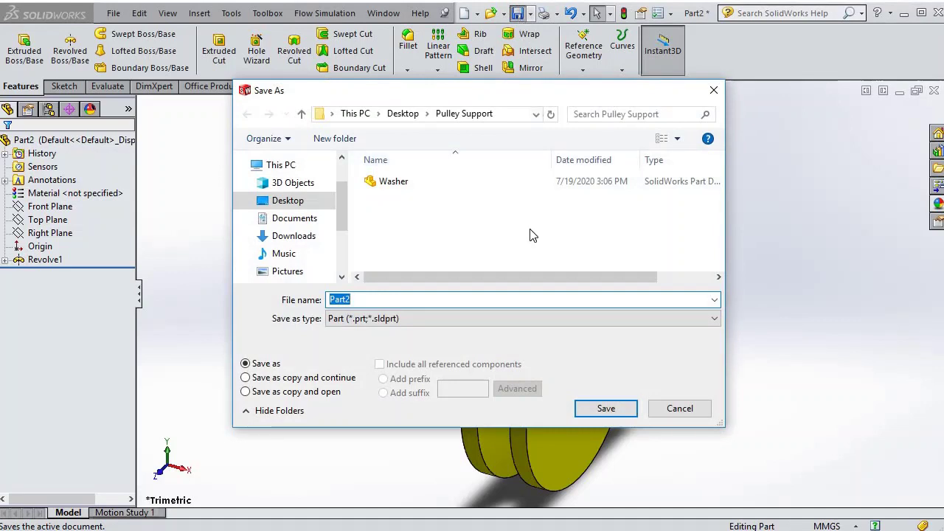
{"action": "type", "text": "Pulley"}
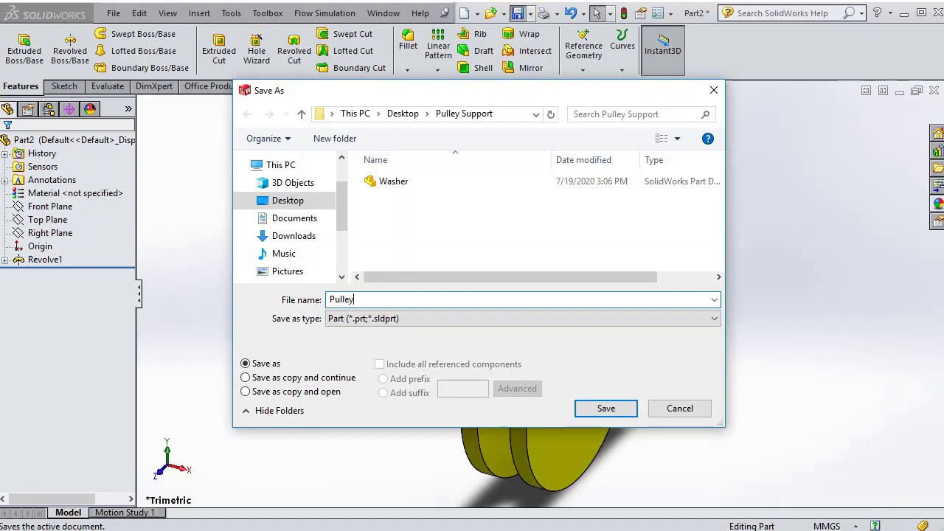
{"action": "left_click", "coordinate": [623, 411]}
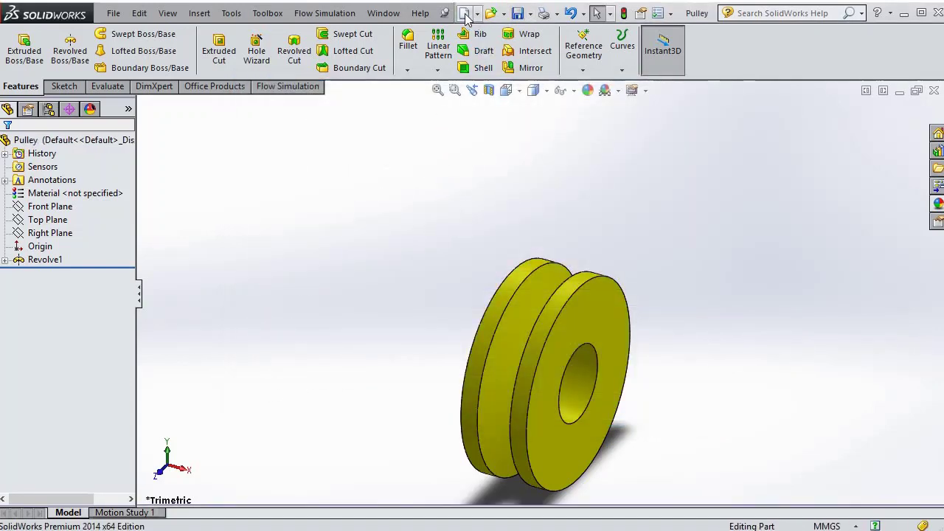
Start a new part and sketch a circle about 63 mm in diameter, centred on the origin of the Front Plane.
{"action": "left_click", "coordinate": [464, 15]}
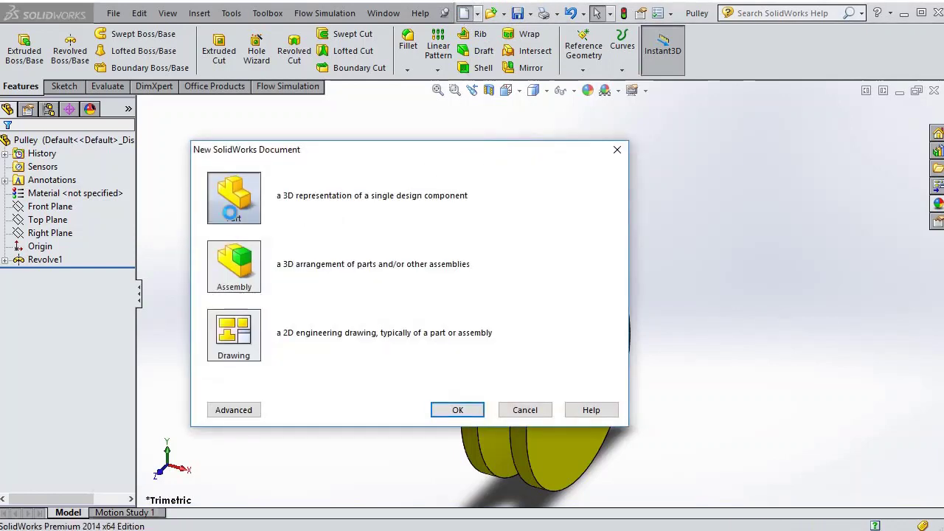
{"action": "double_click", "coordinate": [241, 217]}
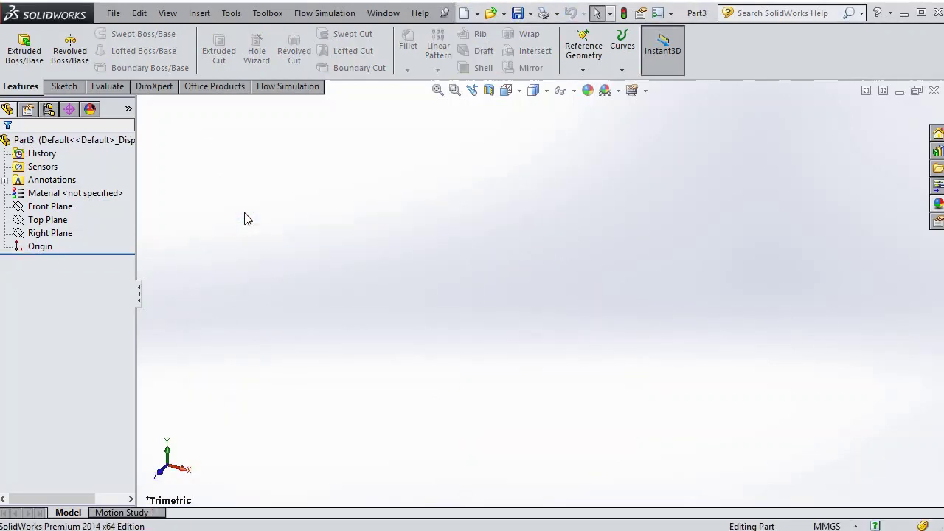
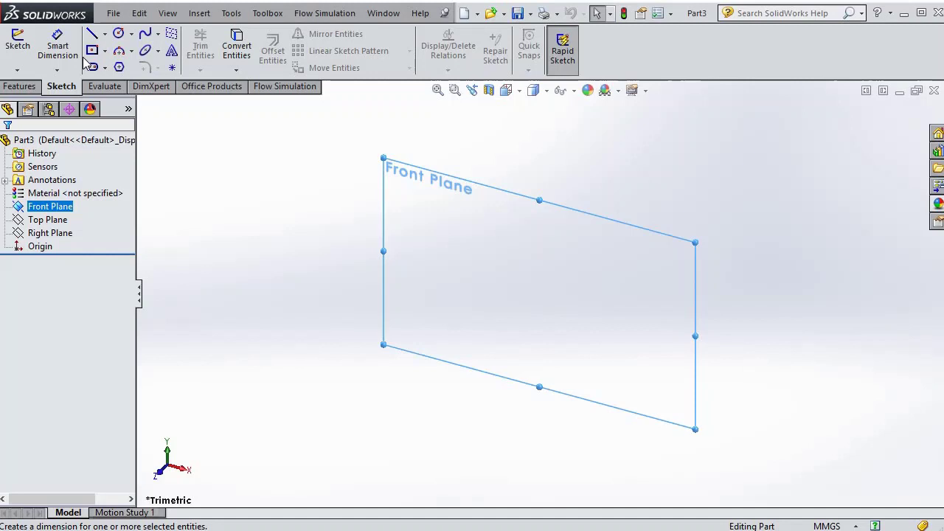
{"action": "left_click", "coordinate": [120, 34]}
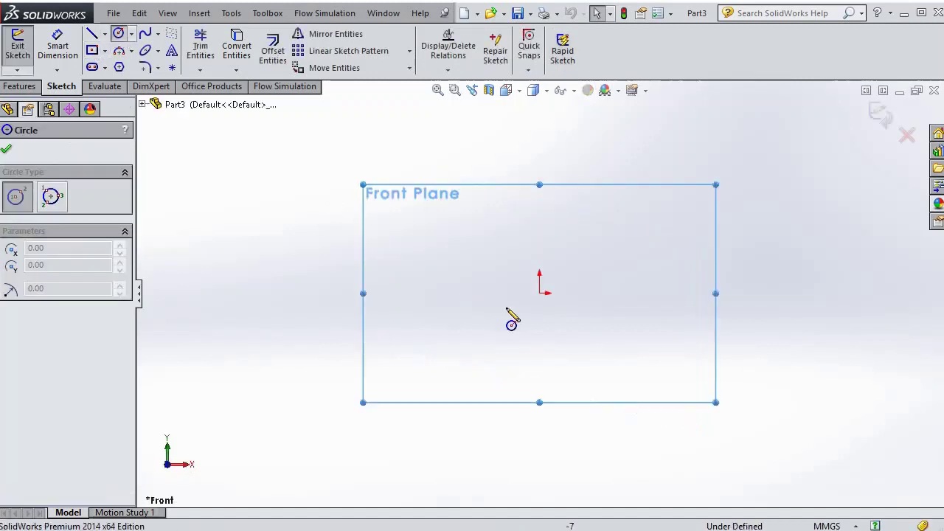
{"action": "left_click", "coordinate": [539, 292]}
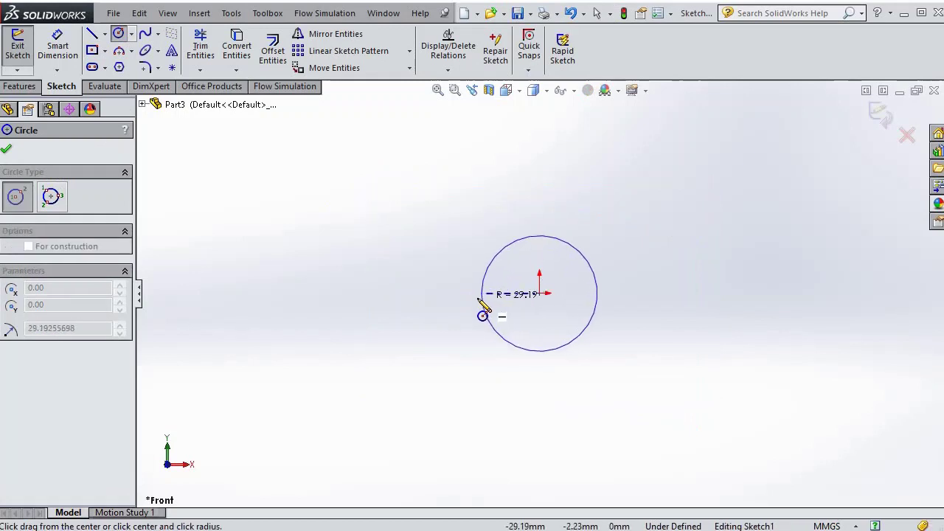
{"action": "left_click", "coordinate": [479, 300]}
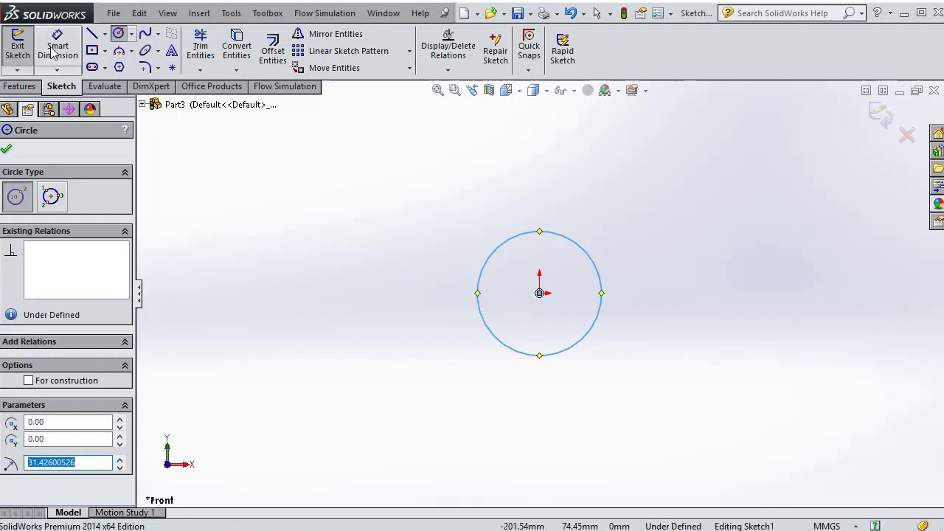
Dimension the circle and set its diameter to 11.25 mm.
{"action": "left_click", "coordinate": [57, 45]}
{"action": "left_click", "coordinate": [550, 230]}
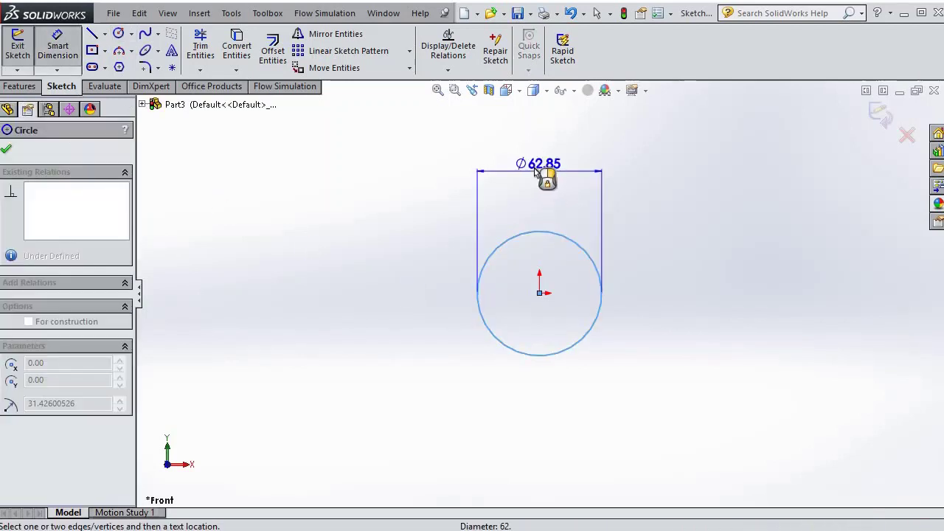
{"action": "left_click", "coordinate": [544, 179]}
{"action": "type", "text": "11.25"}
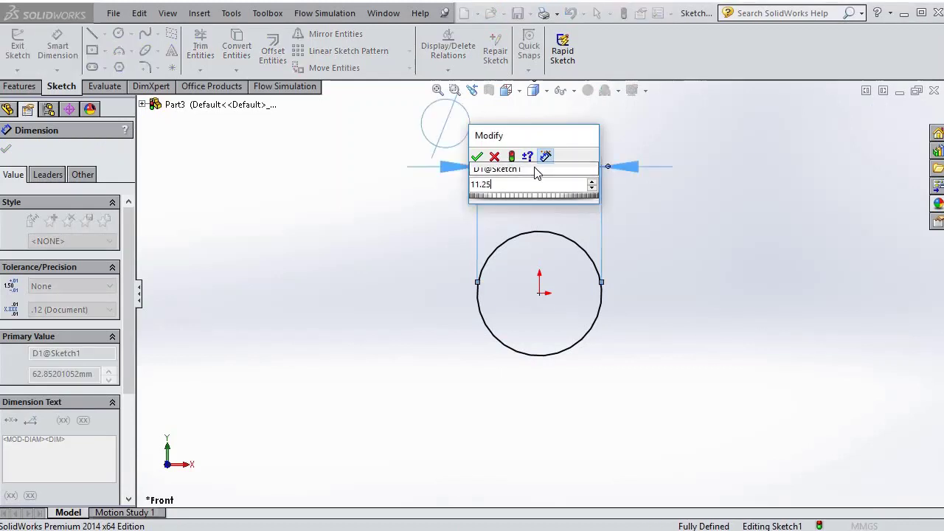
{"action": "key", "text": "Return"}
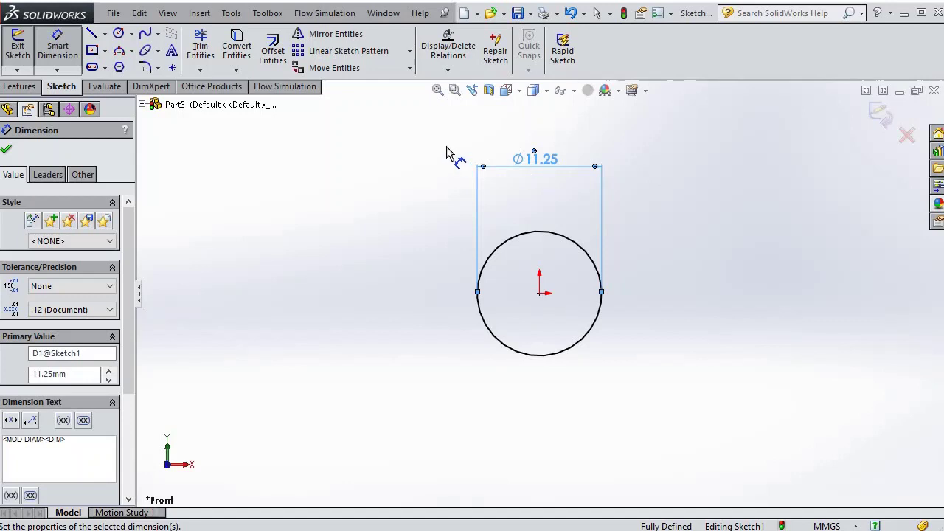
Show the circle in isometric view, switch to Calculator and subtract 20 from 31.25, then return to SolidWorks.
{"action": "left_click", "coordinate": [507, 90]}
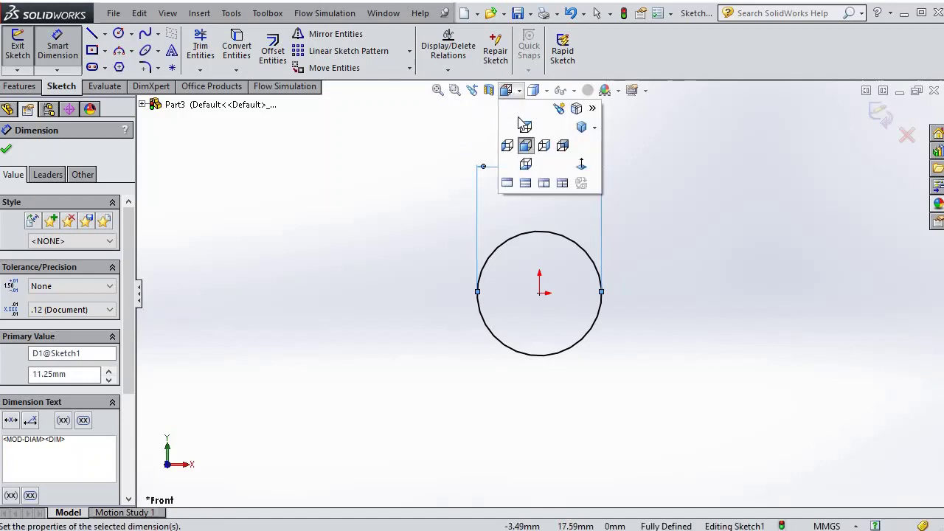
{"action": "left_click", "coordinate": [581, 129]}
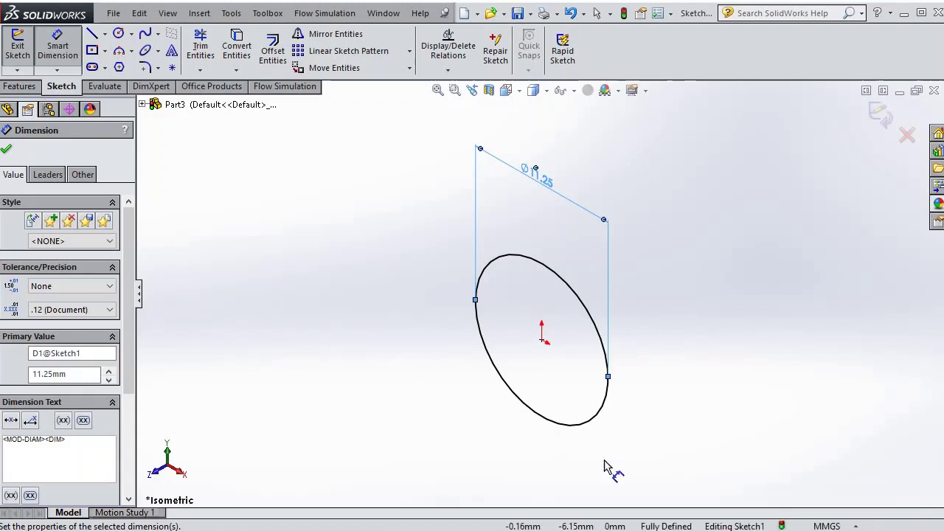
{"action": "key", "text": "alt+Tab"}
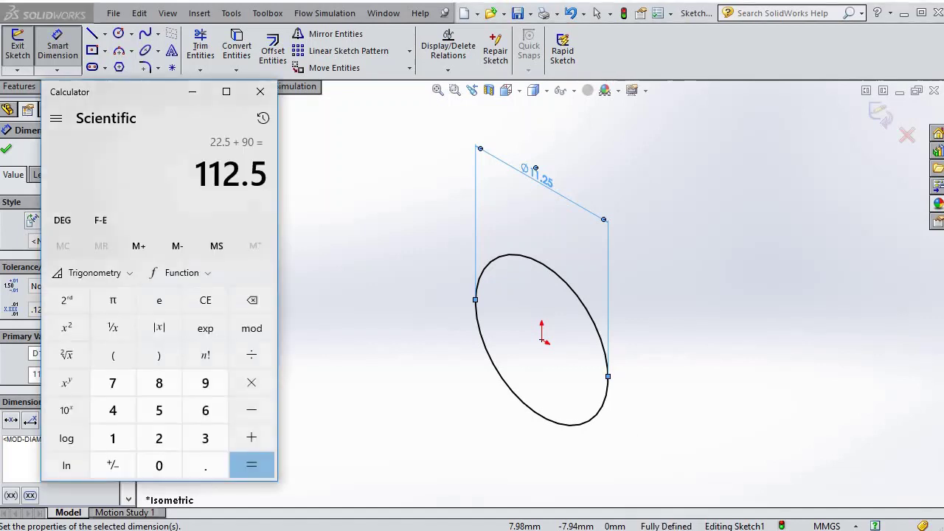
{"action": "key", "text": "Escape"}
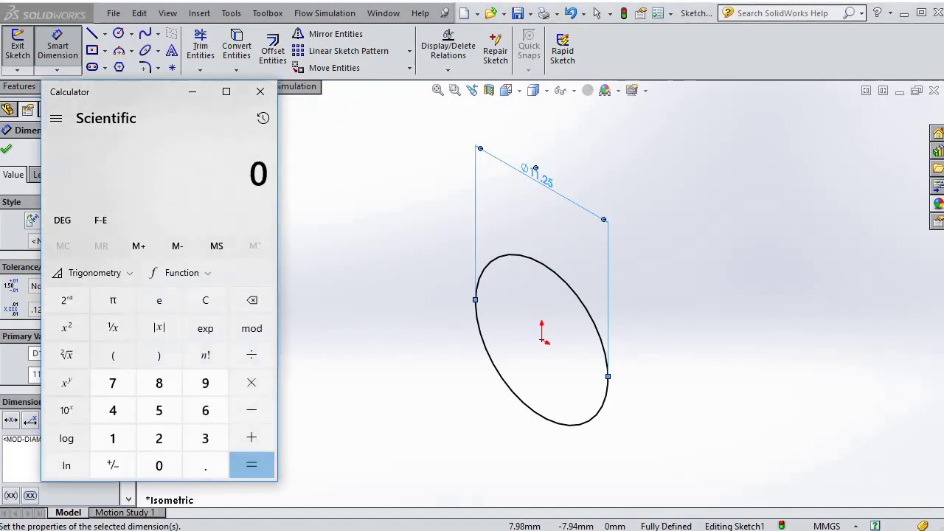
{"action": "type", "text": "3"}
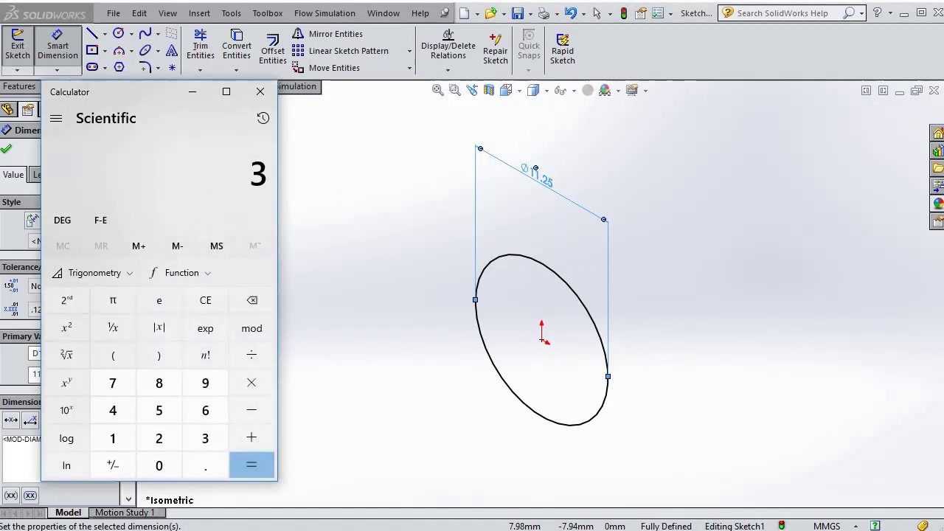
{"action": "type", "text": "1.25"}
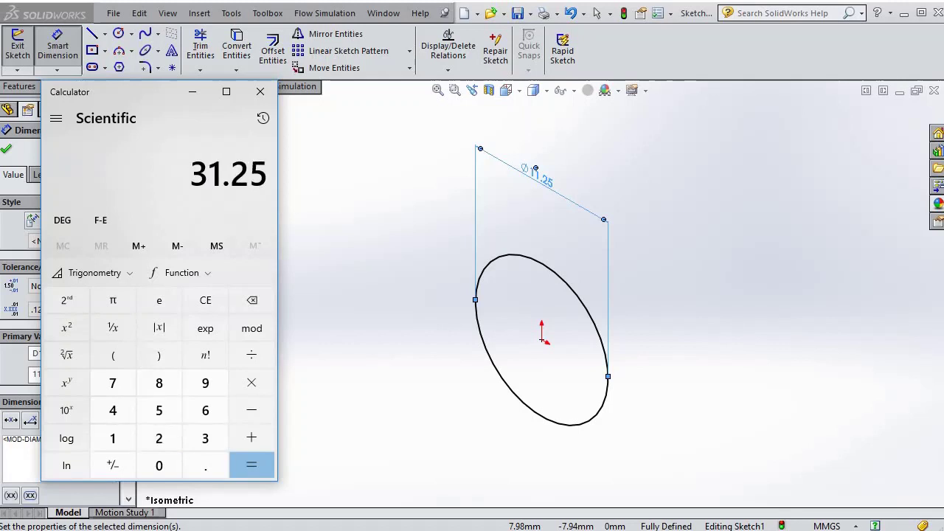
{"action": "type", "text": " - 20"}
{"action": "key", "text": "Return"}
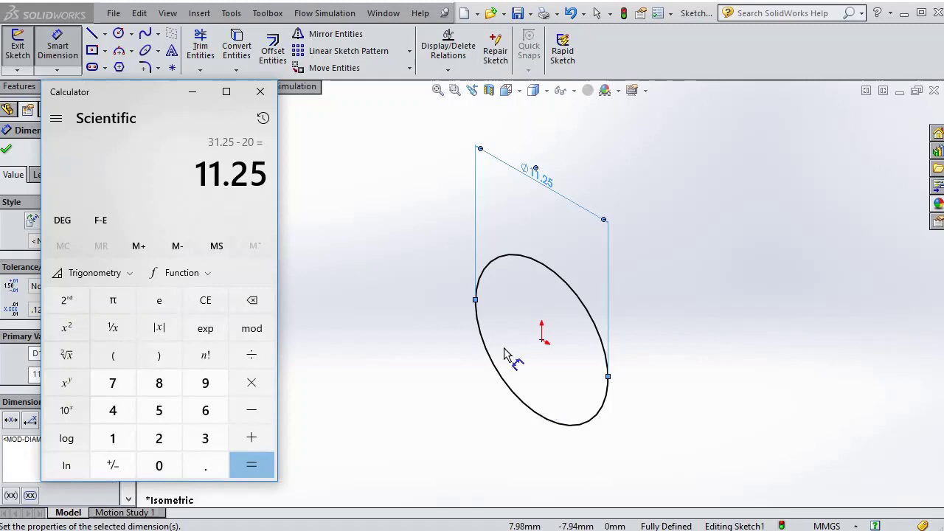
{"action": "left_click", "coordinate": [189, 92]}
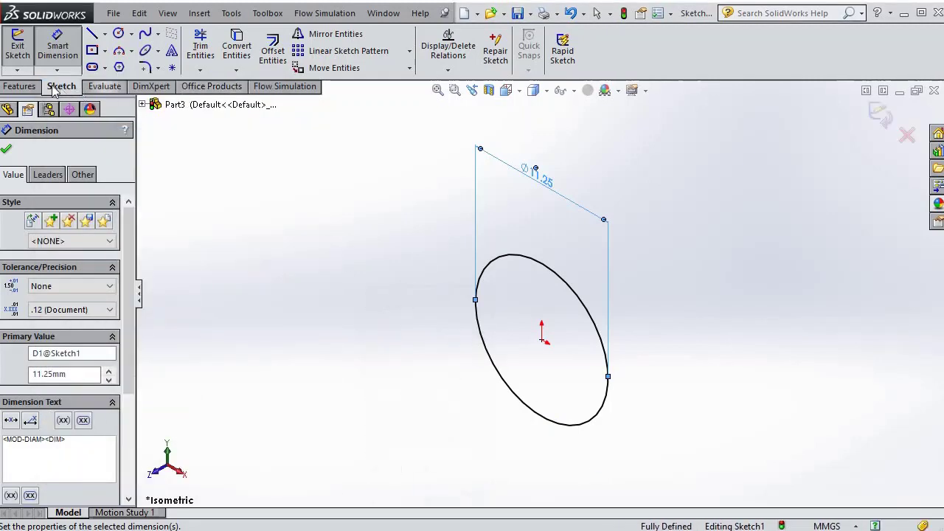
Extrude the circle 11.25 mm in the first direction and 20 mm in the second direction.
{"action": "left_click", "coordinate": [20, 86]}
{"action": "left_click", "coordinate": [15, 53]}
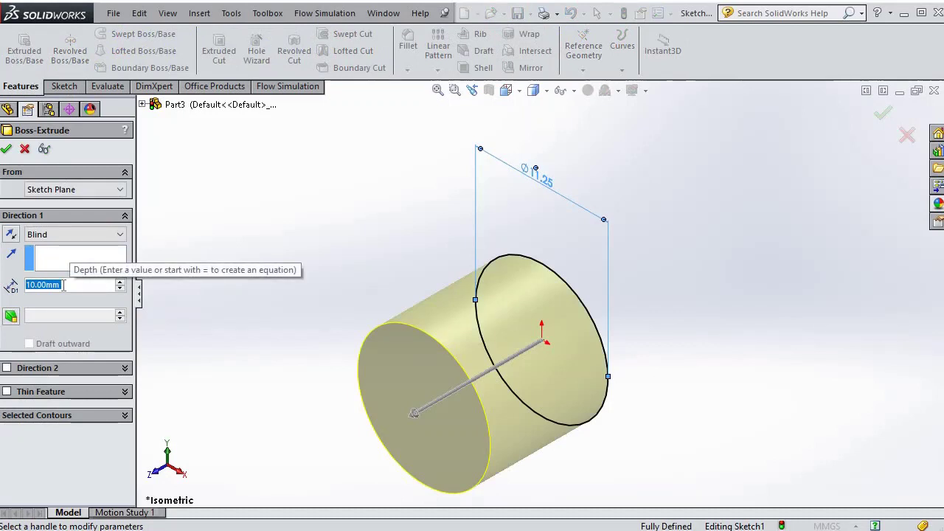
{"action": "type", "text": "11.25"}
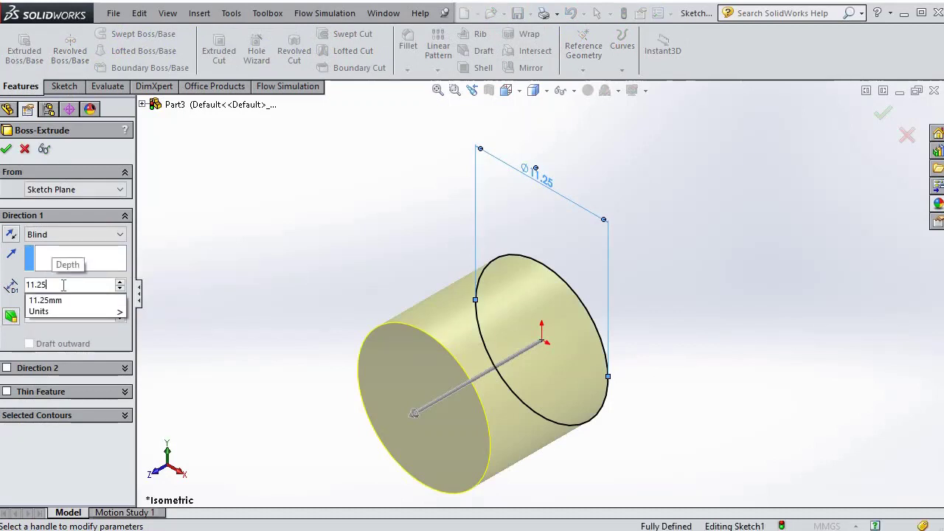
{"action": "key", "text": "Return"}
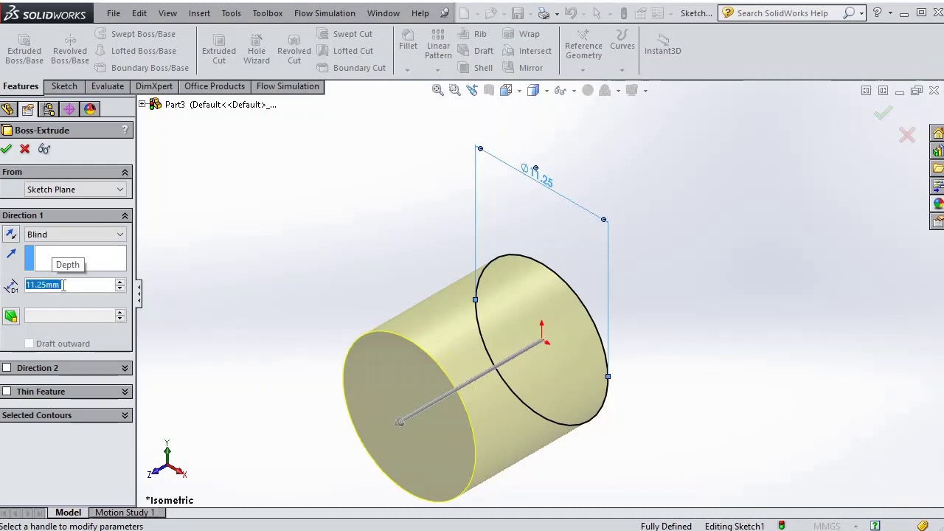
{"action": "left_click", "coordinate": [7, 368]}
{"action": "type", "text": "20"}
{"action": "key", "text": "Return"}
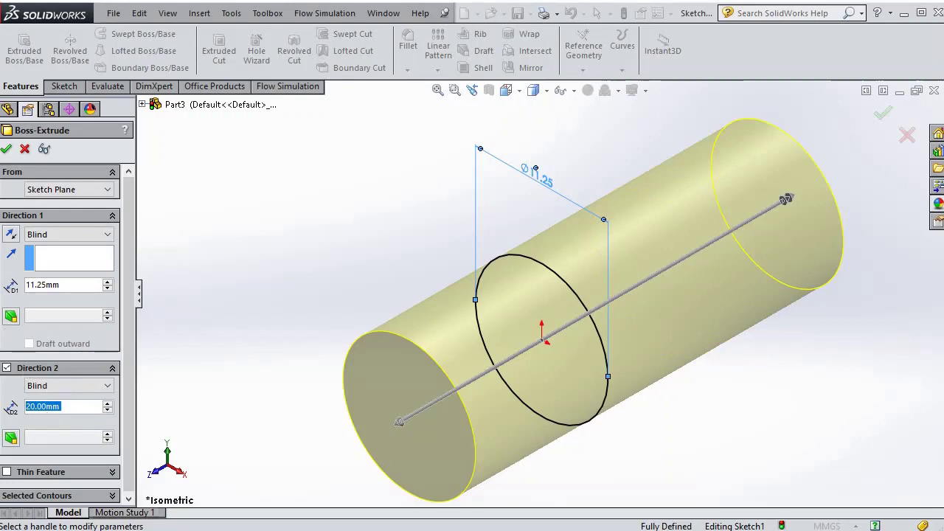
{"action": "left_click", "coordinate": [6, 150]}
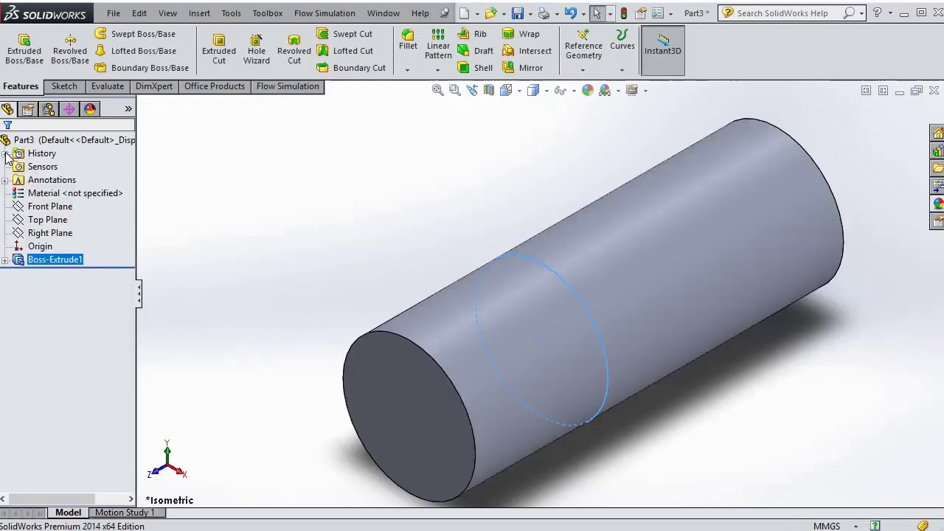
In the extrusion's base sketch, draw a second circle about 13.9 mm in diameter, centred on the origin around the existing one.
{"action": "left_click", "coordinate": [4, 260]}
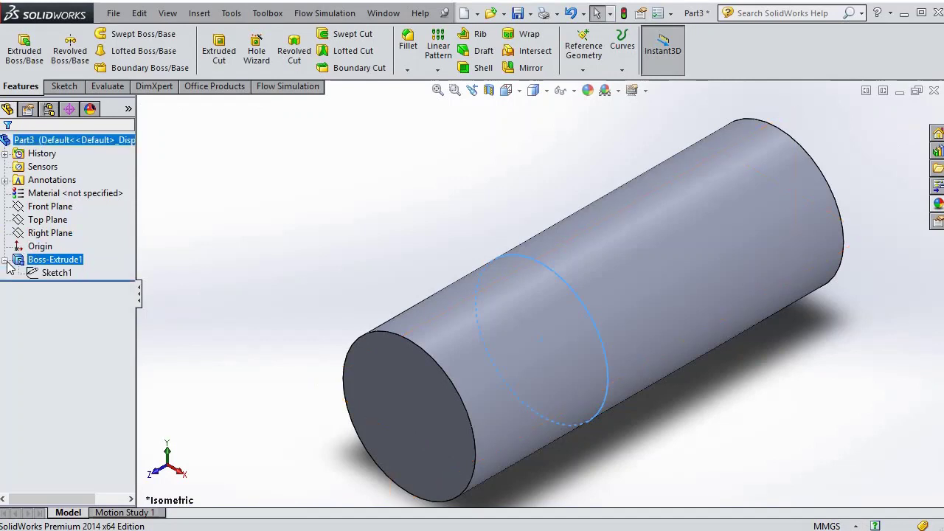
{"action": "left_click", "coordinate": [49, 277]}
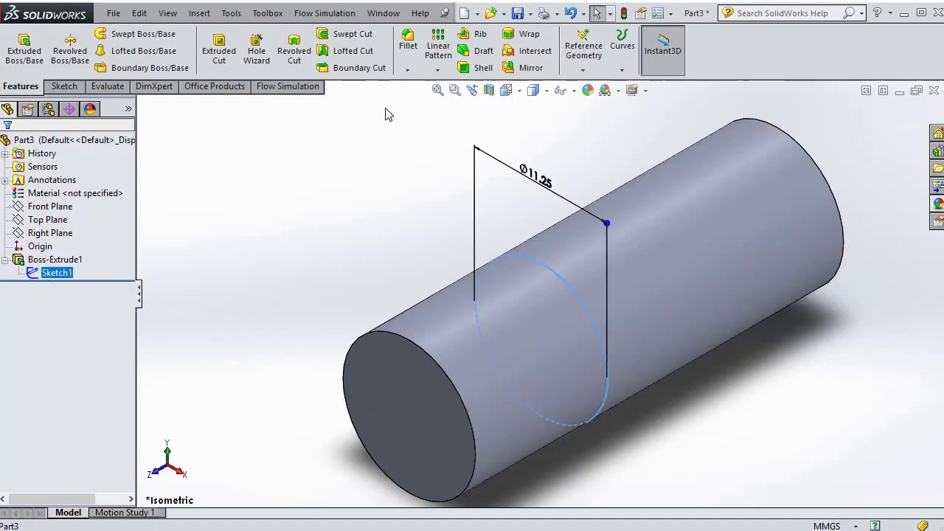
{"action": "left_click", "coordinate": [519, 91]}
{"action": "left_click", "coordinate": [527, 146]}
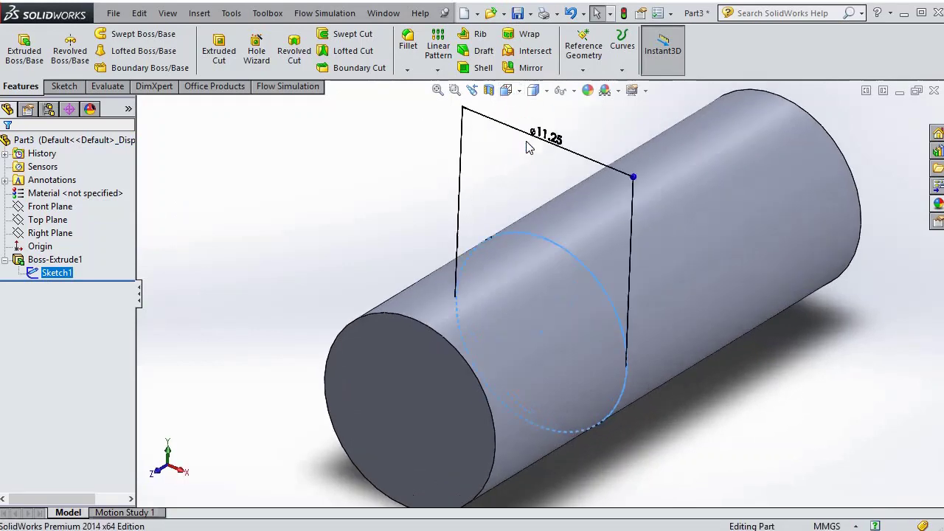
{"action": "left_click", "coordinate": [64, 86]}
{"action": "left_click", "coordinate": [118, 33]}
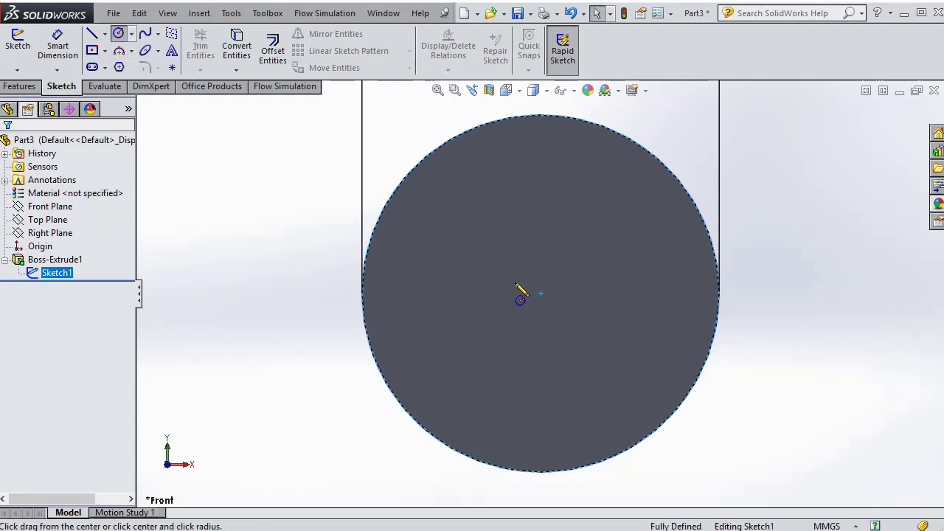
{"action": "left_click", "coordinate": [540, 293]}
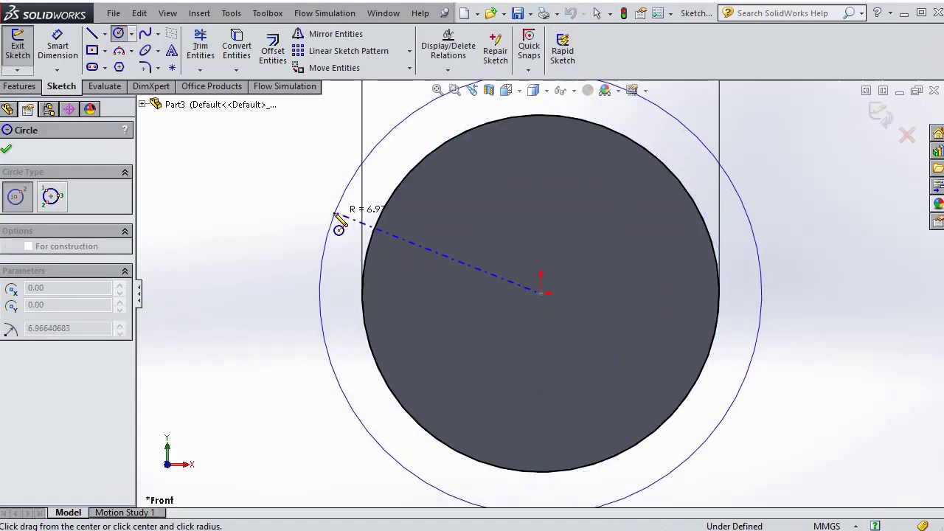
{"action": "left_click", "coordinate": [336, 211]}
Dimension the outer circle to a 15 mm diameter and exit the sketch to rebuild the extrusion.
{"action": "left_click", "coordinate": [63, 55]}
{"action": "key", "text": "z"}
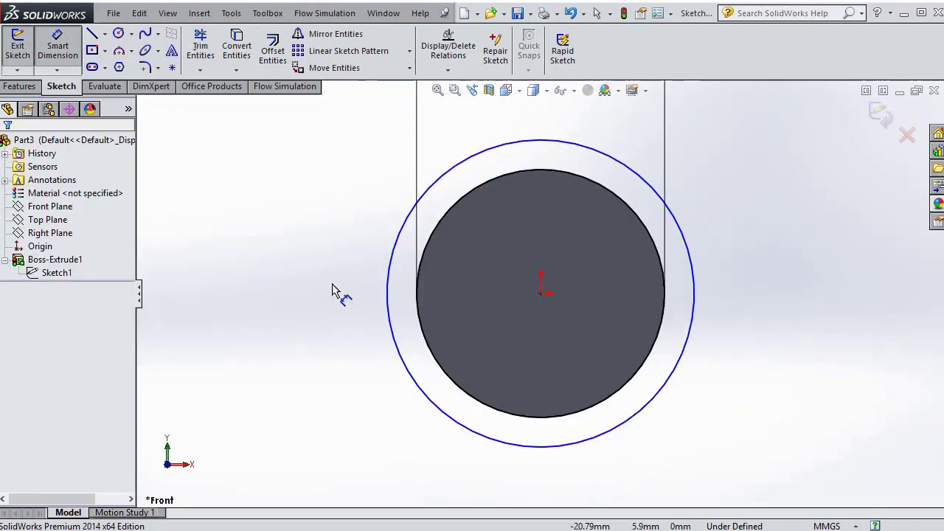
{"action": "key", "text": "z"}
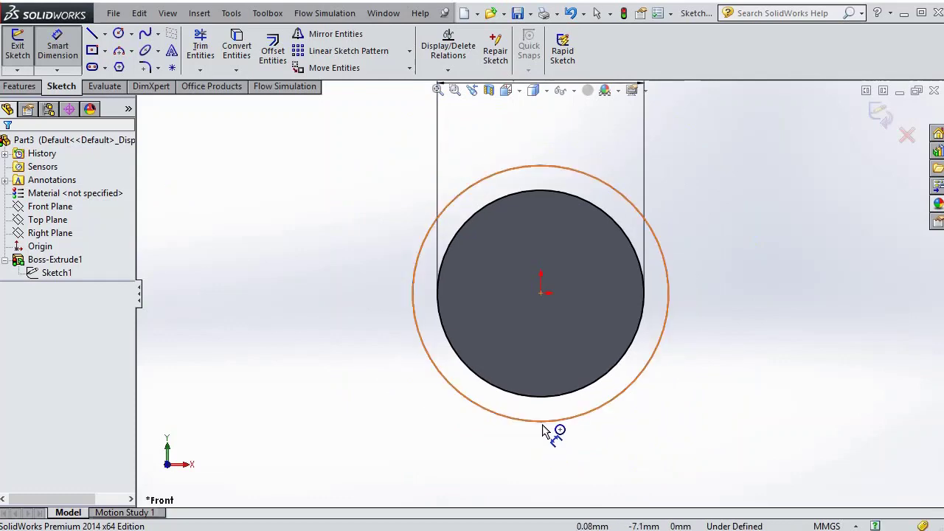
{"action": "left_click", "coordinate": [543, 428]}
{"action": "left_click", "coordinate": [544, 473]}
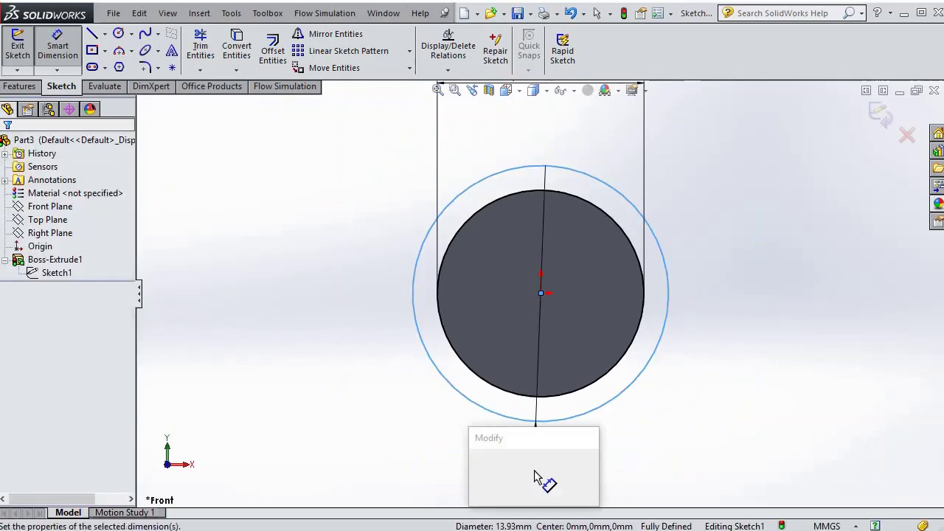
{"action": "type", "text": "15"}
{"action": "key", "text": "Return"}
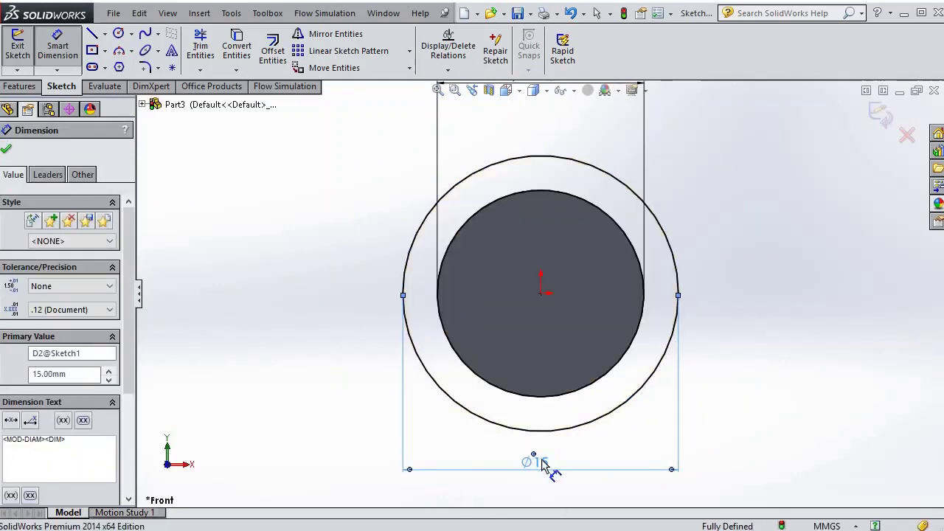
{"action": "left_click", "coordinate": [506, 90]}
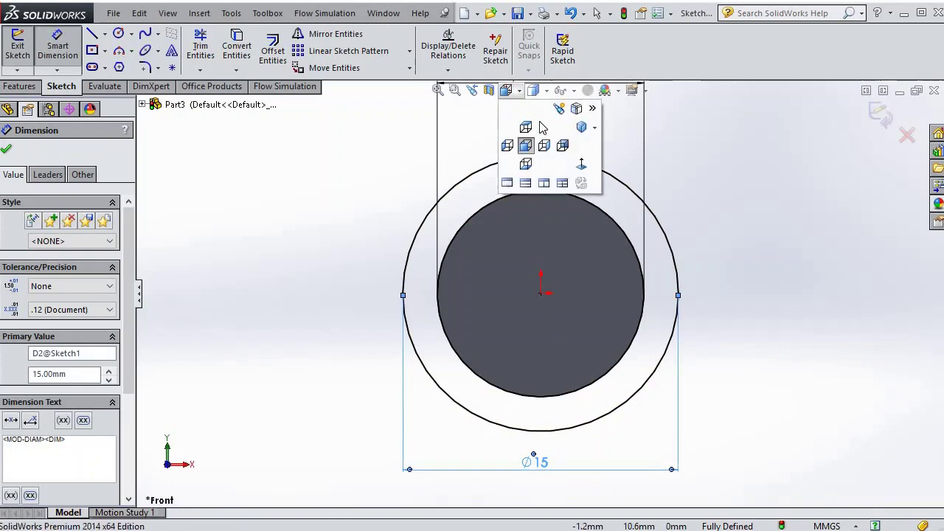
{"action": "left_click", "coordinate": [582, 129]}
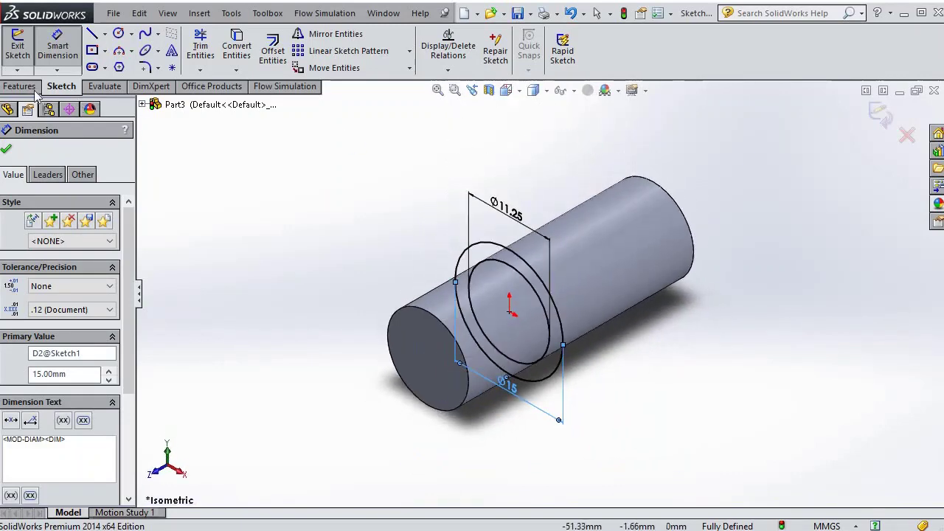
{"action": "left_click", "coordinate": [32, 87]}
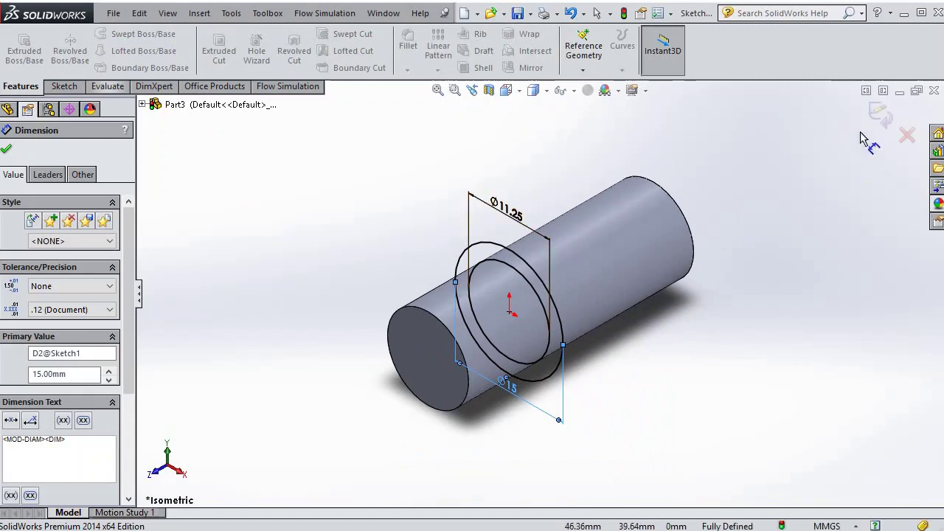
{"action": "left_click", "coordinate": [879, 113]}
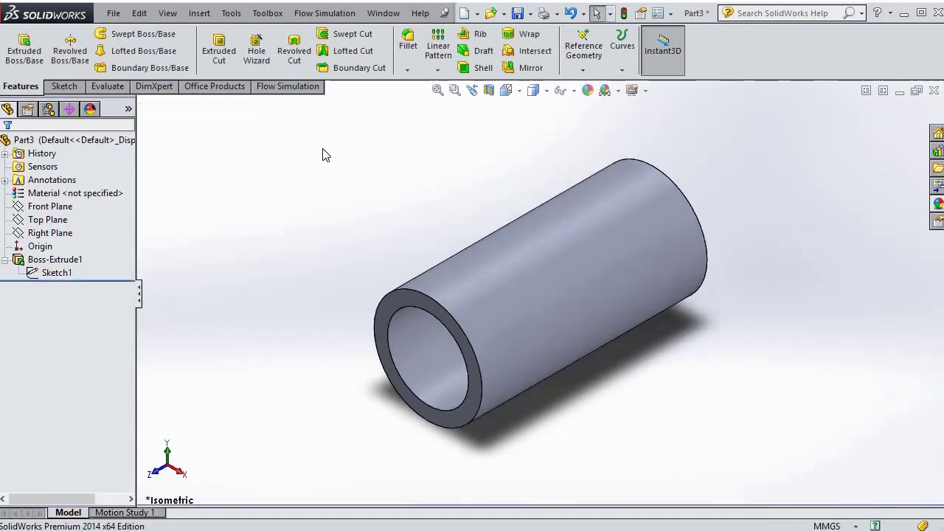
Undo the outer circle and its 15 mm dimension in the extrusion's sketch and rebuild the part.
{"action": "left_click", "coordinate": [57, 273]}
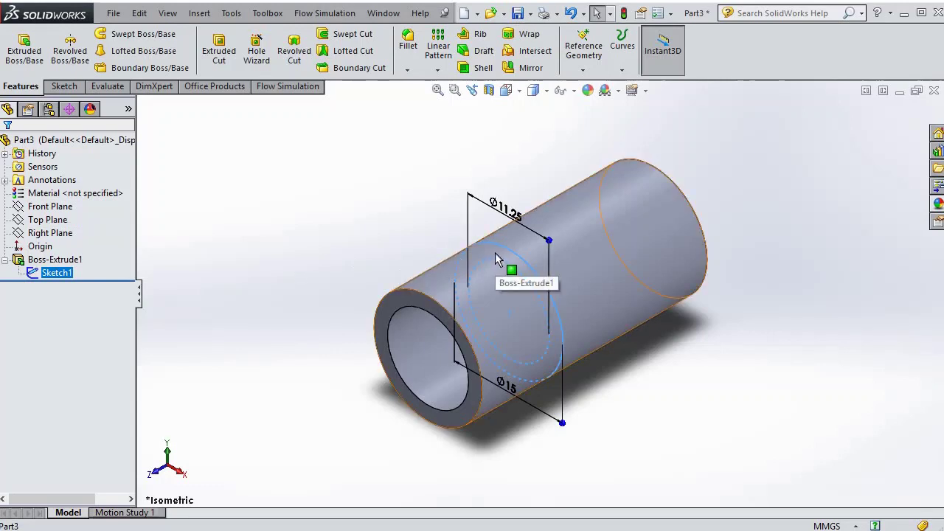
{"action": "left_click", "coordinate": [60, 274]}
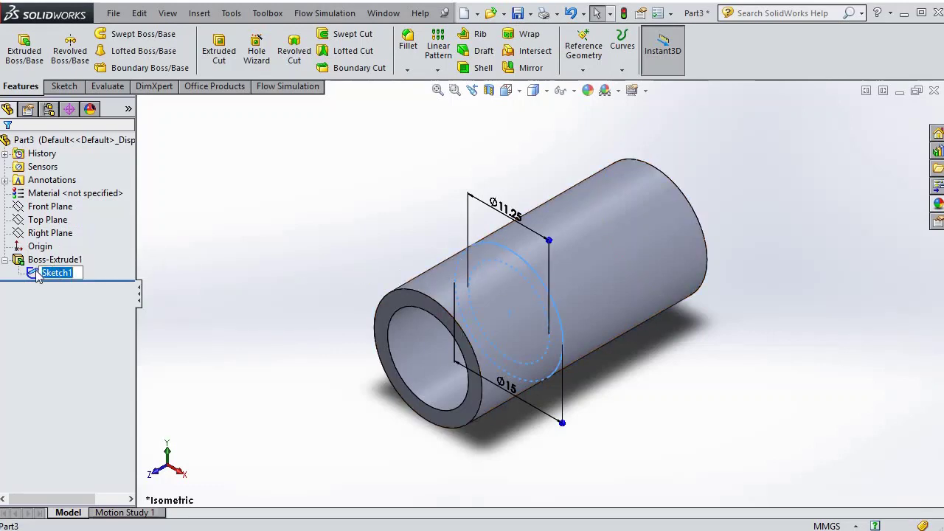
{"action": "left_click", "coordinate": [38, 276]}
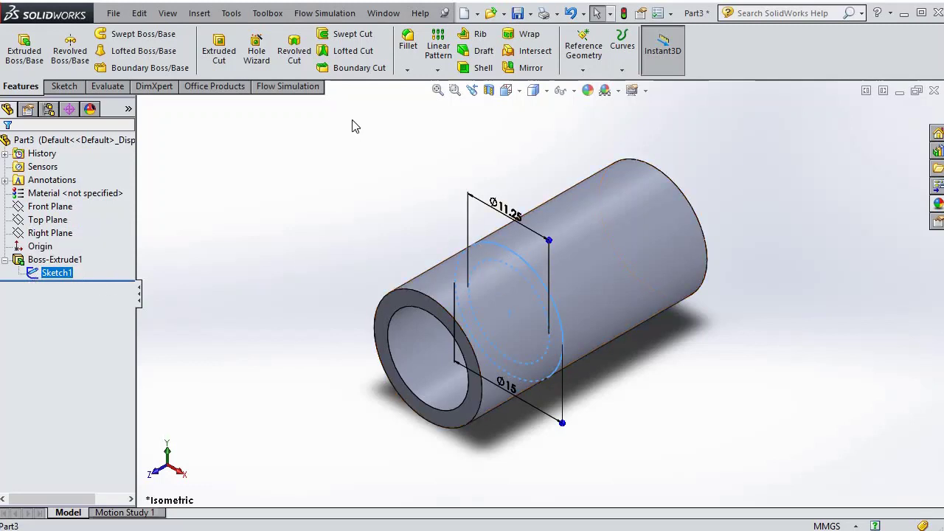
{"action": "left_click", "coordinate": [569, 15]}
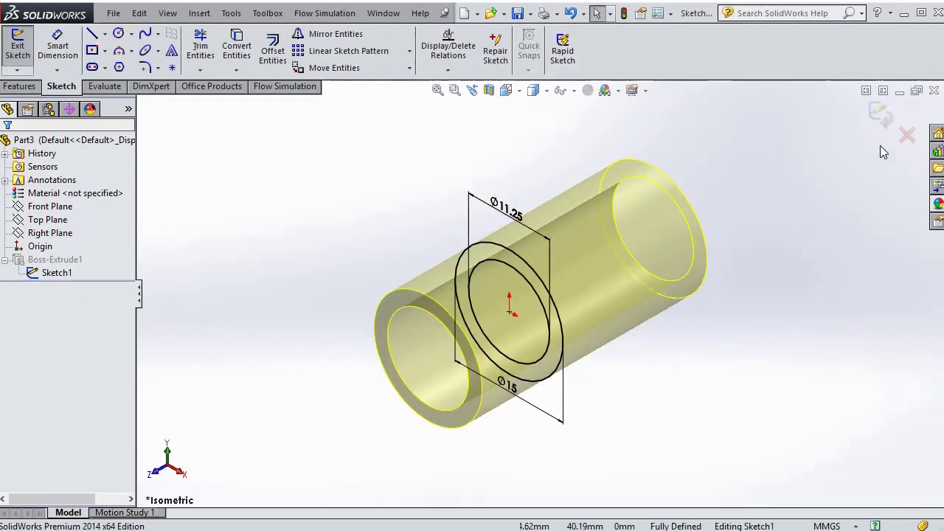
{"action": "left_click", "coordinate": [568, 15]}
{"action": "left_click", "coordinate": [568, 15]}
{"action": "left_click", "coordinate": [568, 15]}
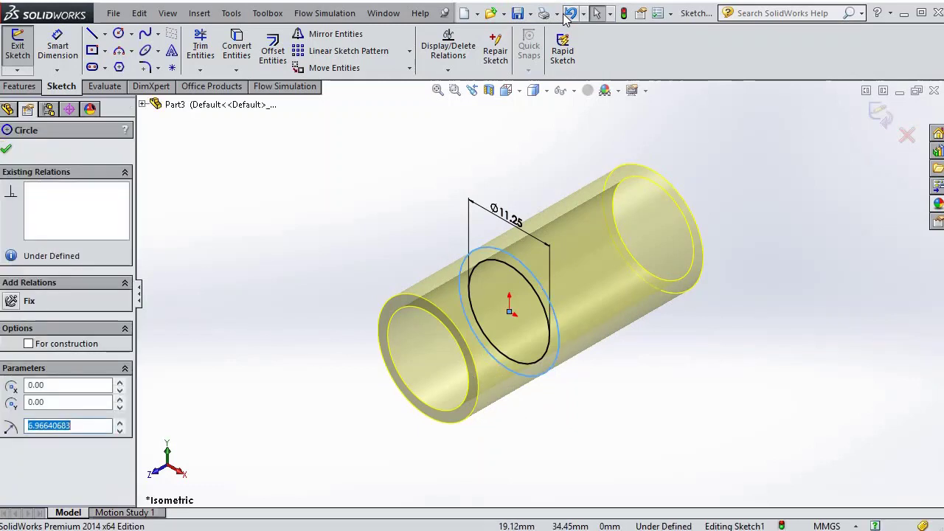
{"action": "left_click", "coordinate": [568, 15]}
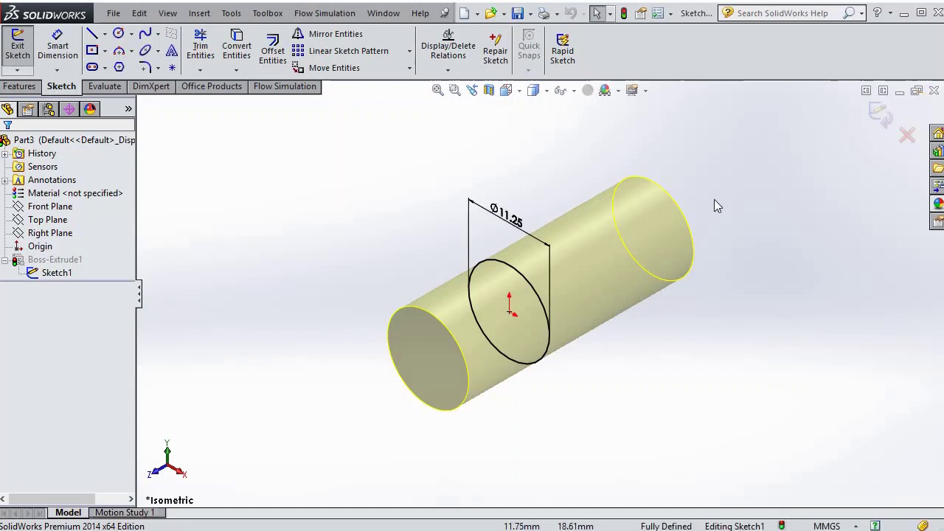
{"action": "left_click", "coordinate": [879, 115]}
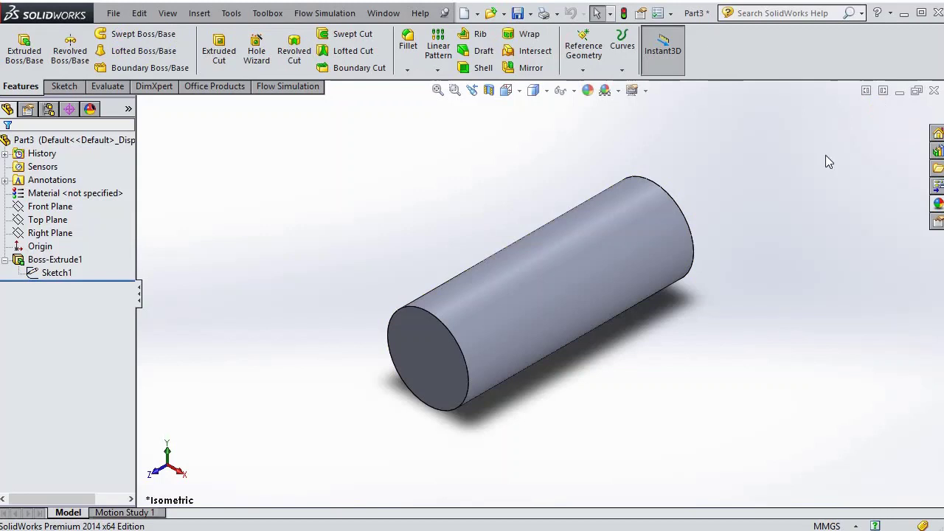
Sketch a circle about 14.2 mm in diameter on the Front Plane, centred on the origin around the cylinder.
{"action": "left_click", "coordinate": [49, 207]}
{"action": "left_click", "coordinate": [509, 91]}
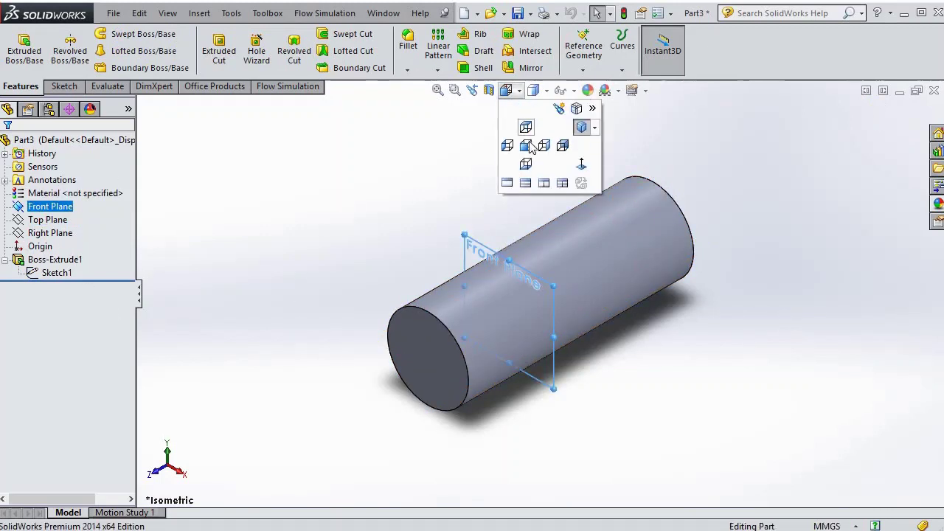
{"action": "left_click", "coordinate": [526, 146]}
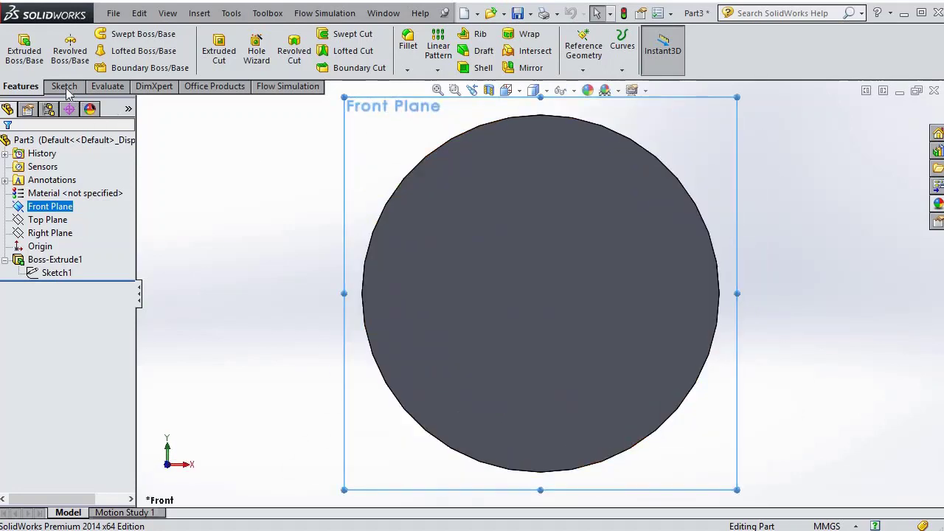
{"action": "left_click", "coordinate": [64, 86]}
{"action": "left_click", "coordinate": [118, 33]}
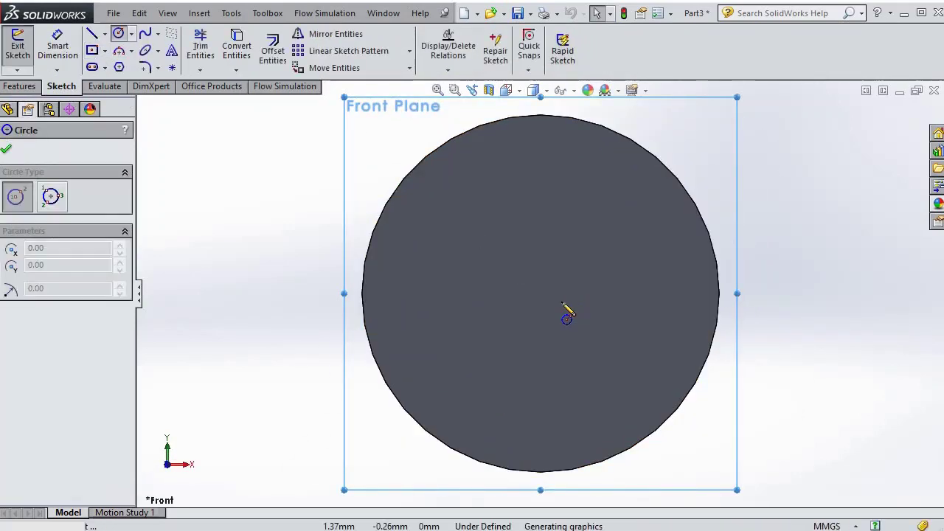
{"action": "left_click", "coordinate": [540, 292]}
{"action": "left_click", "coordinate": [322, 341]}
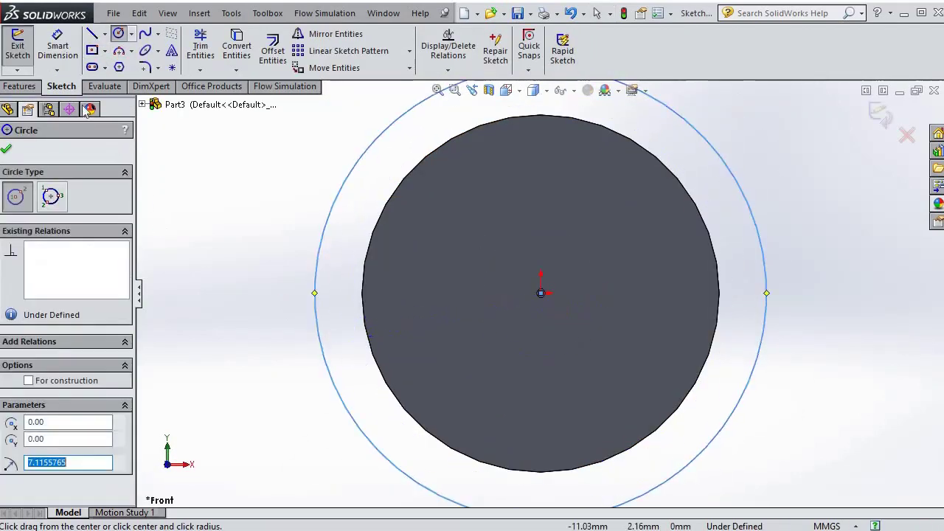
Dimension the circle around the cylinder to a 15 mm diameter.
{"action": "left_click", "coordinate": [53, 63]}
{"action": "scroll", "coordinate": [531, 368], "scroll_direction": "up", "scroll_amount": 3}
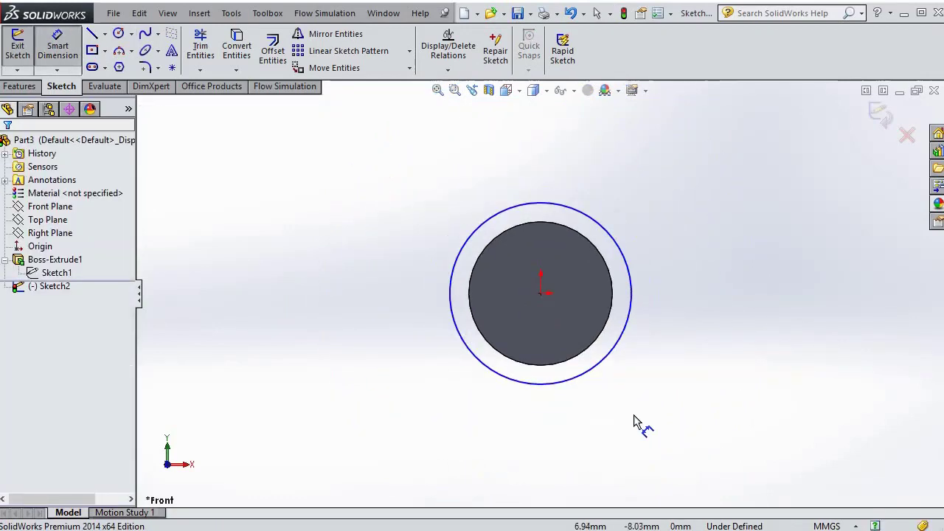
{"action": "left_click", "coordinate": [539, 383]}
{"action": "left_click", "coordinate": [543, 420]}
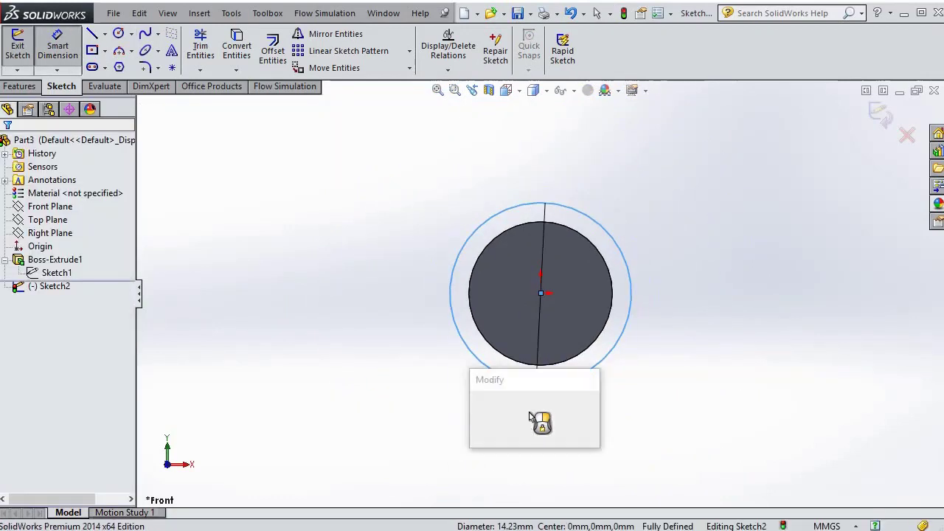
{"action": "type", "text": "15.00mm"}
{"action": "key", "text": "Return"}
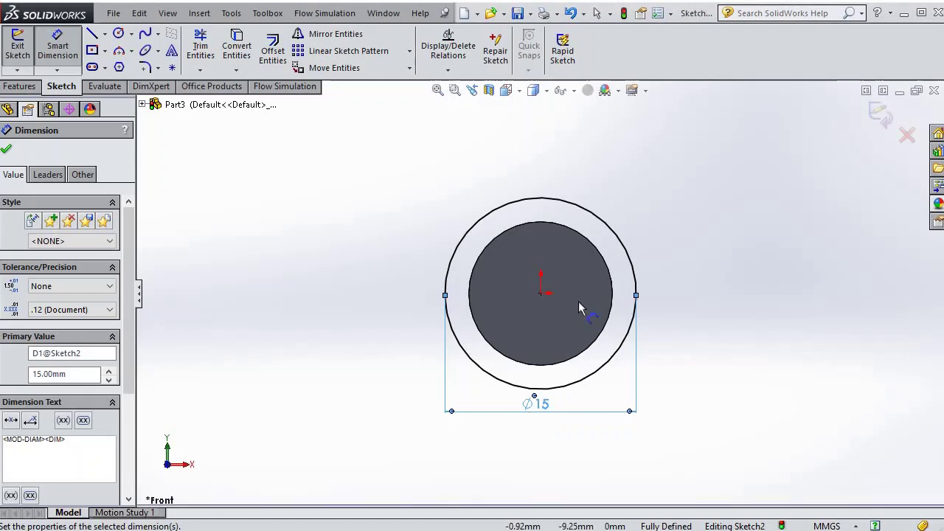
Extrude the 15 mm circle 2.5 mm from the Front Plane as a collar merged with the cylinder.
{"action": "left_click", "coordinate": [506, 89]}
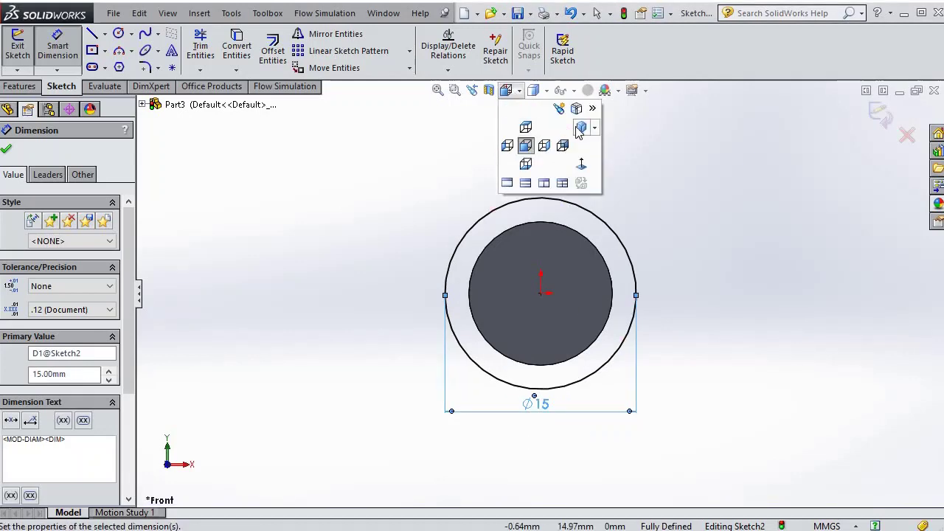
{"action": "left_click", "coordinate": [580, 129]}
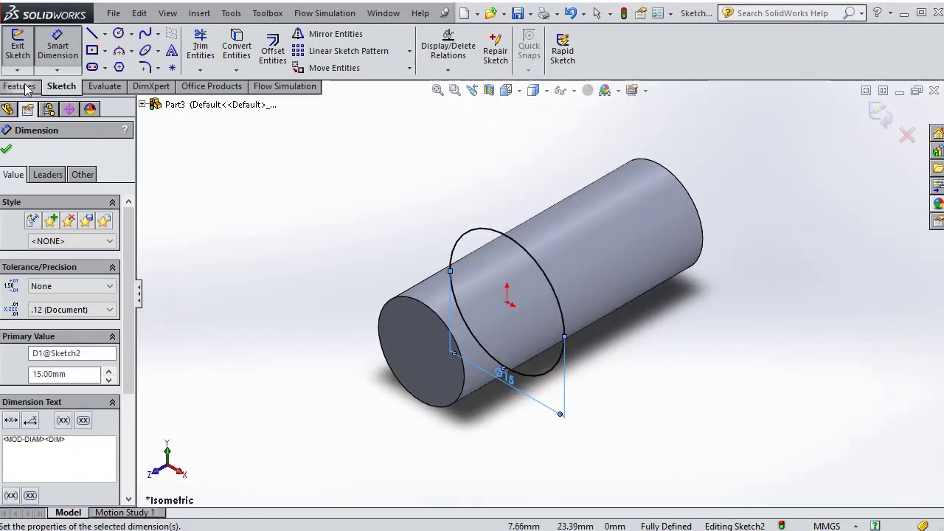
{"action": "left_click", "coordinate": [22, 86]}
{"action": "left_click", "coordinate": [22, 55]}
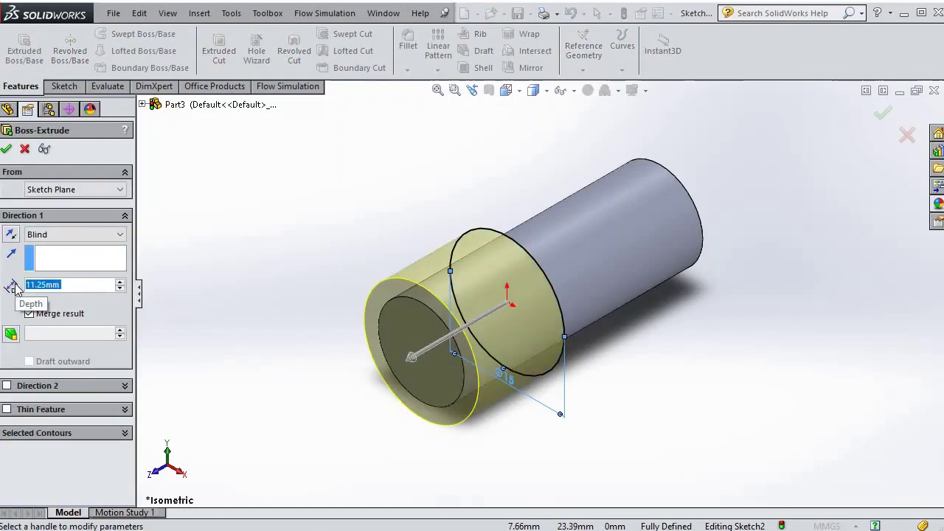
{"action": "type", "text": "2.5"}
{"action": "key", "text": "Return"}
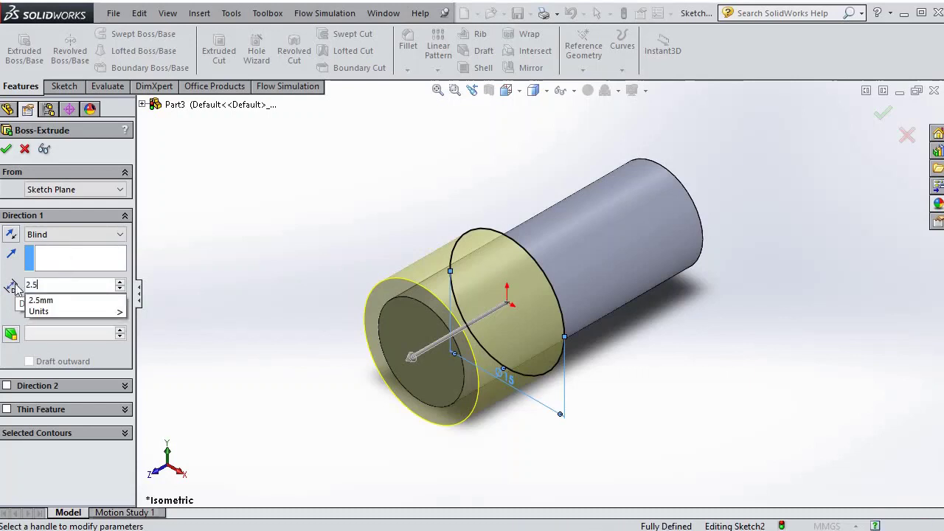
{"action": "left_click", "coordinate": [6, 148]}
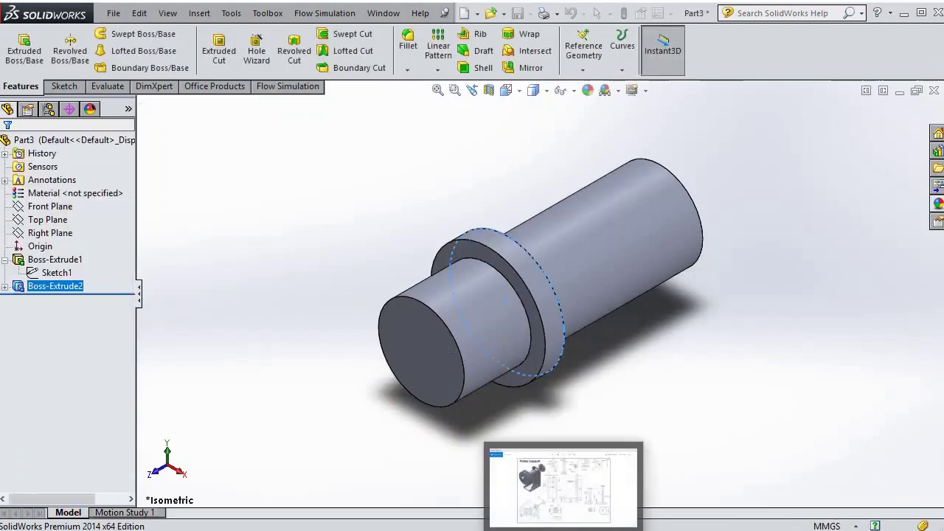
Consult the pulley support drawing and sketch a circle about 2.9 mm in diameter on the shorter end's face, centred on the origin.
{"action": "left_click", "coordinate": [549, 487]}
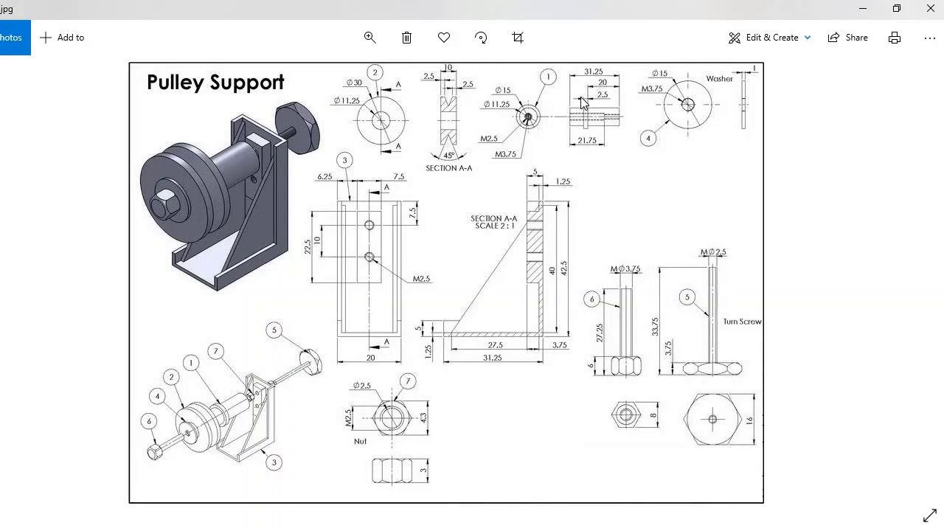
{"action": "key", "text": "alt+Tab"}
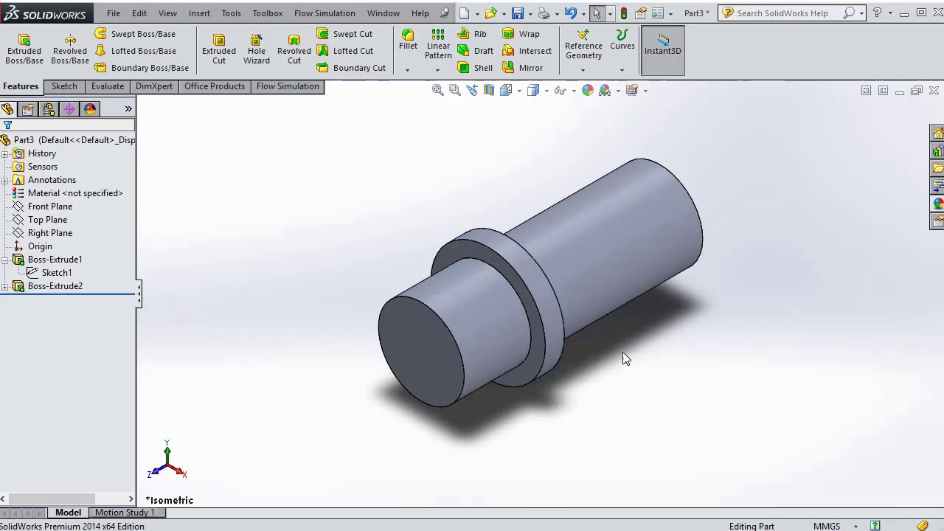
{"action": "left_click", "coordinate": [422, 358]}
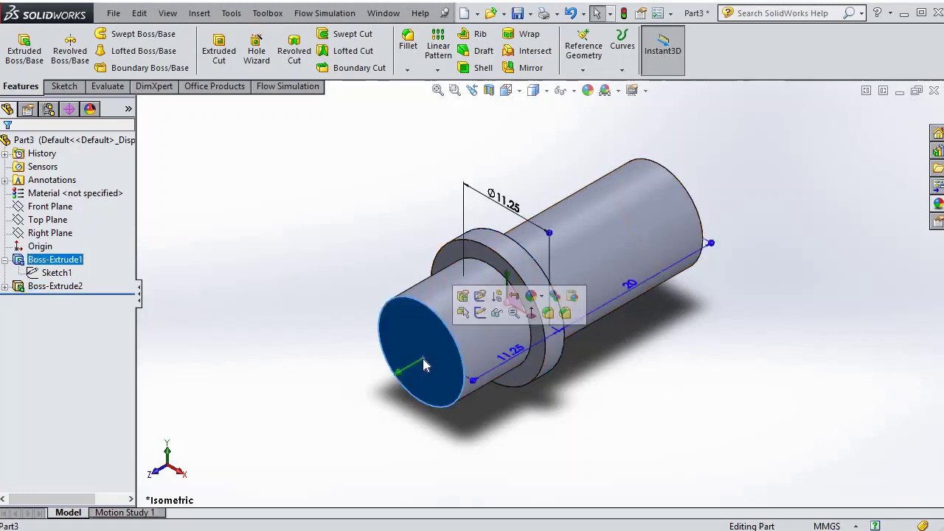
{"action": "left_click", "coordinate": [507, 91]}
{"action": "left_click", "coordinate": [581, 165]}
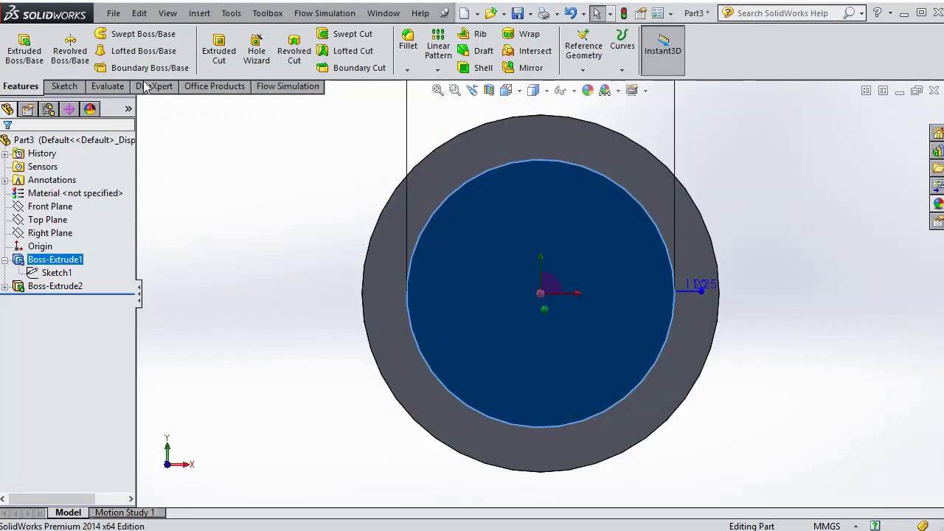
{"action": "left_click", "coordinate": [65, 86]}
{"action": "left_click", "coordinate": [118, 33]}
{"action": "left_click", "coordinate": [540, 293]}
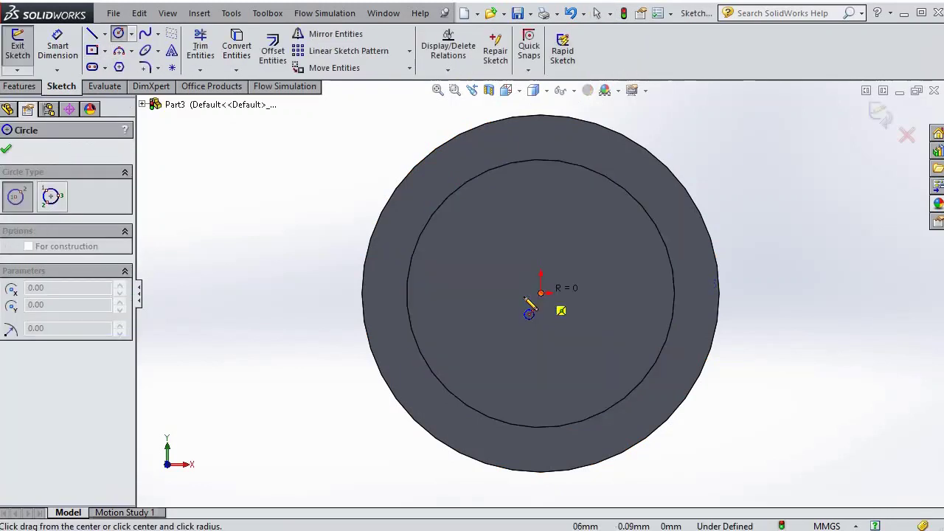
{"action": "left_click", "coordinate": [508, 305]}
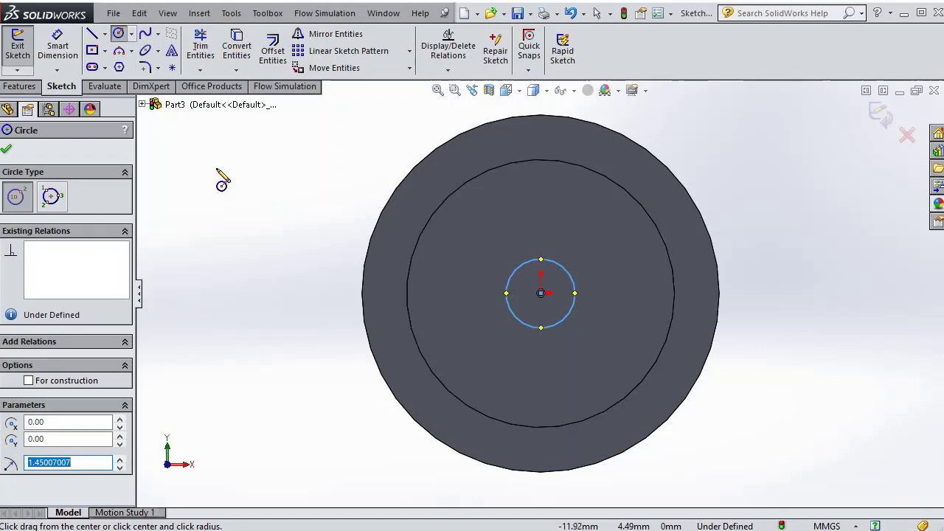
Dimension the circle on the end face to a 3.75 mm diameter.
{"action": "left_click", "coordinate": [57, 45]}
{"action": "left_click", "coordinate": [542, 369]}
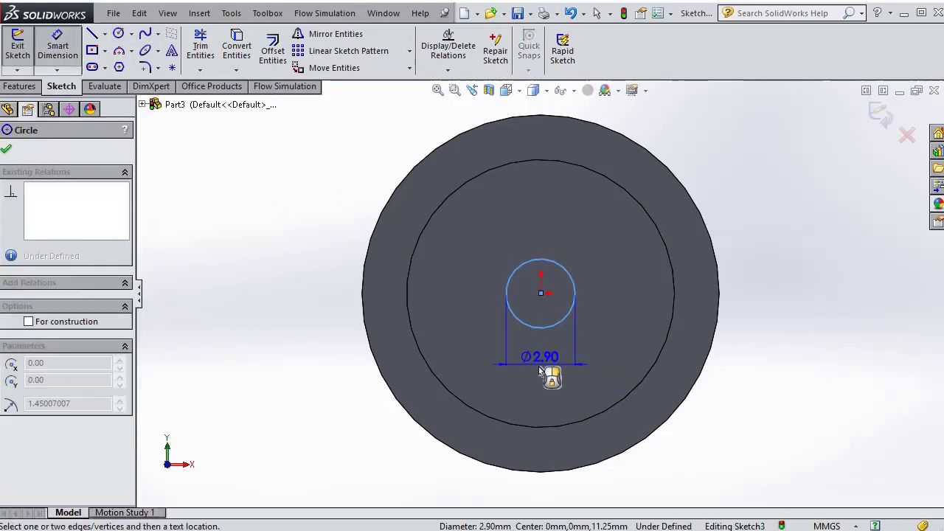
{"action": "left_click", "coordinate": [548, 375]}
{"action": "type", "text": "3.75"}
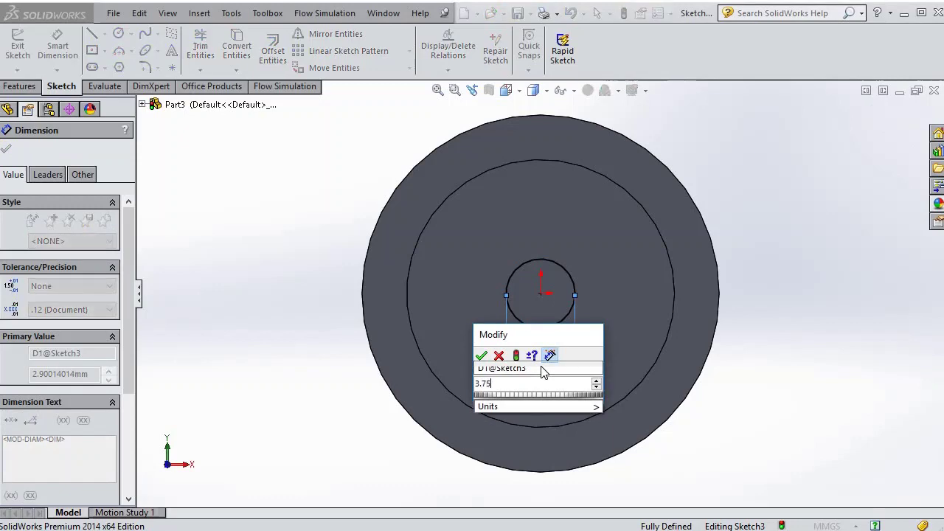
{"action": "key", "text": "Return"}
Cut the 3.75 mm circle 21.75 mm deep into the cylinder as a blind hole.
{"action": "left_click", "coordinate": [508, 92]}
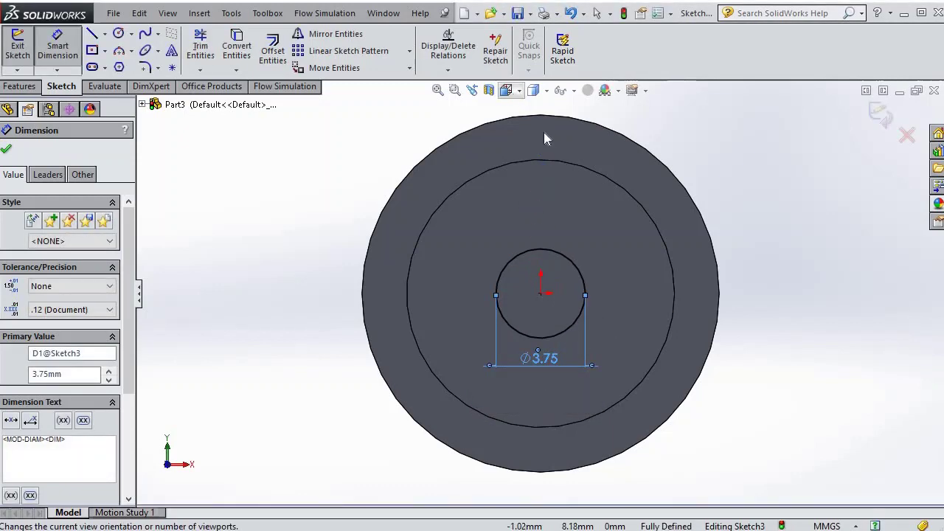
{"action": "left_click", "coordinate": [581, 128]}
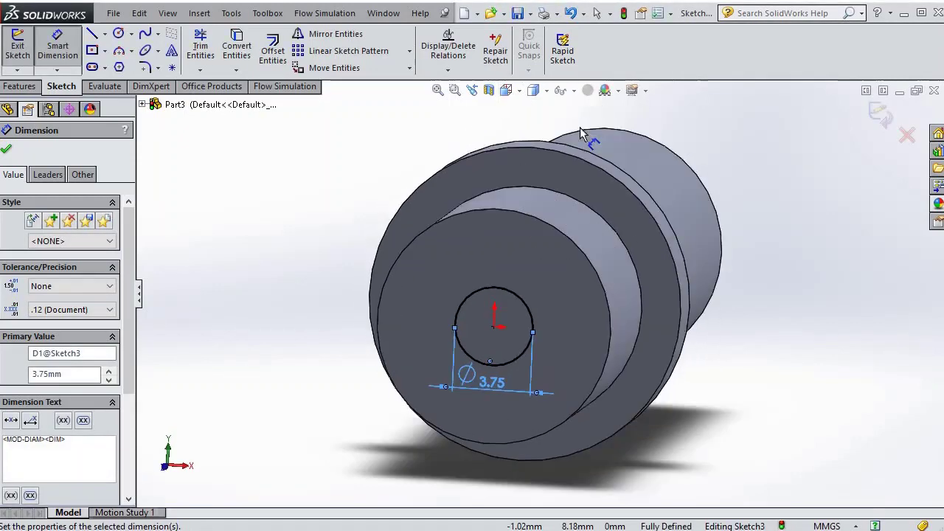
{"action": "left_click", "coordinate": [19, 86]}
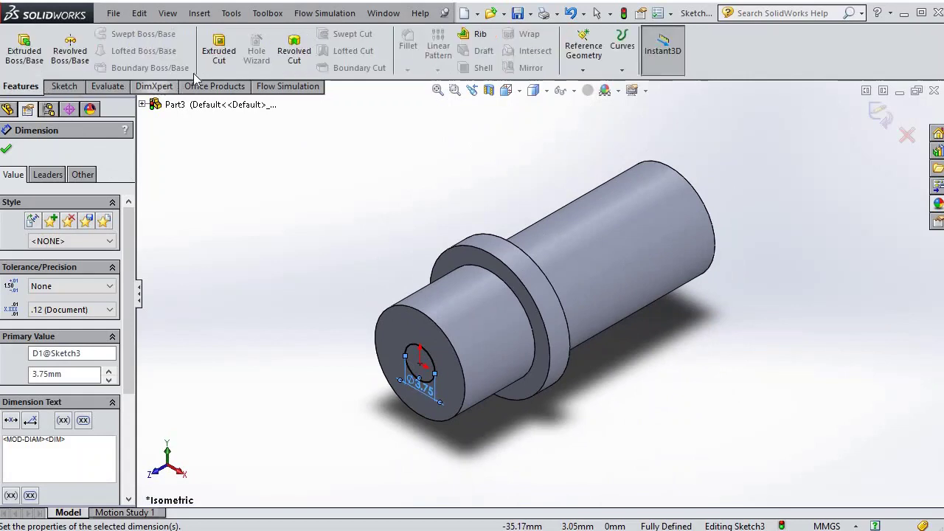
{"action": "left_click", "coordinate": [215, 55]}
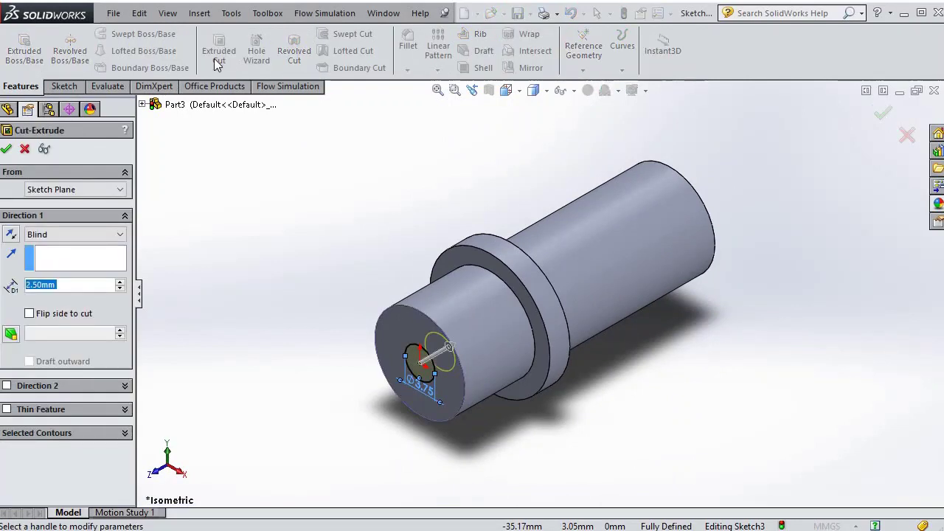
{"action": "type", "text": "21"}
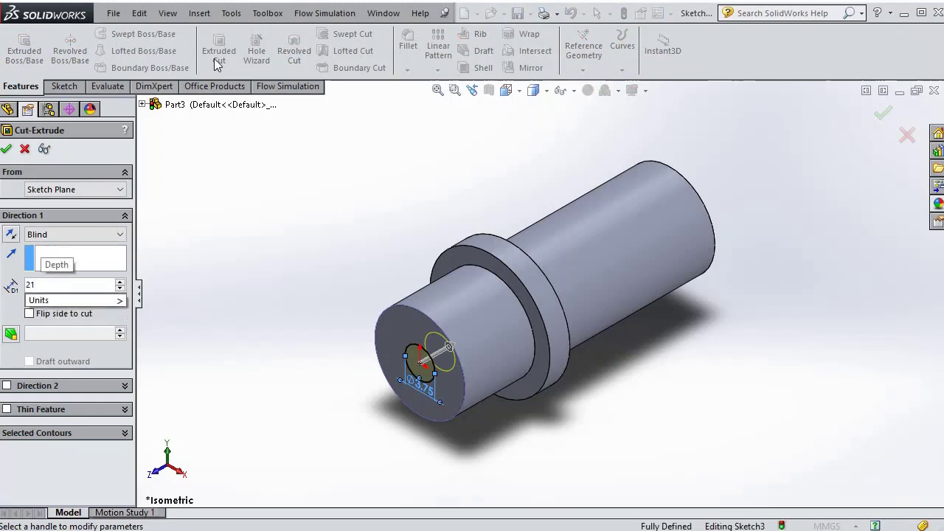
{"action": "type", "text": ".75"}
{"action": "key", "text": "Return"}
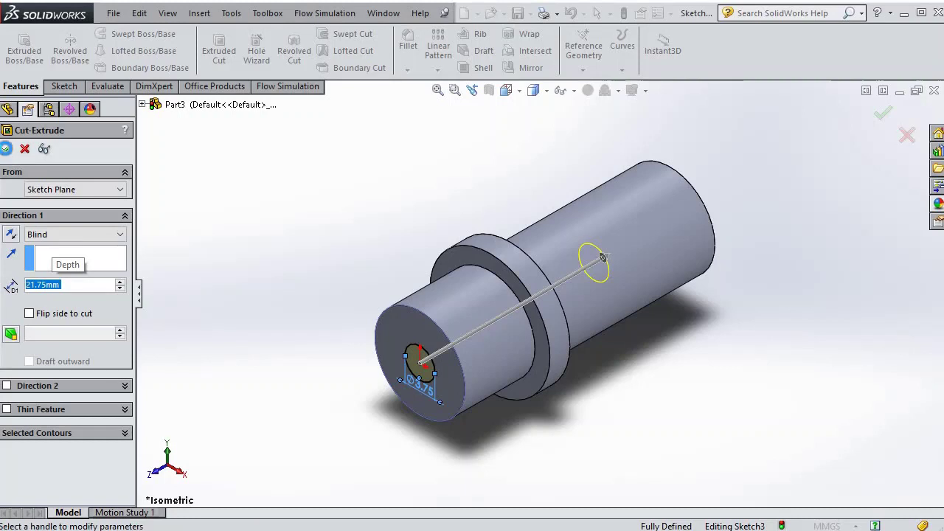
{"action": "left_click", "coordinate": [5, 149]}
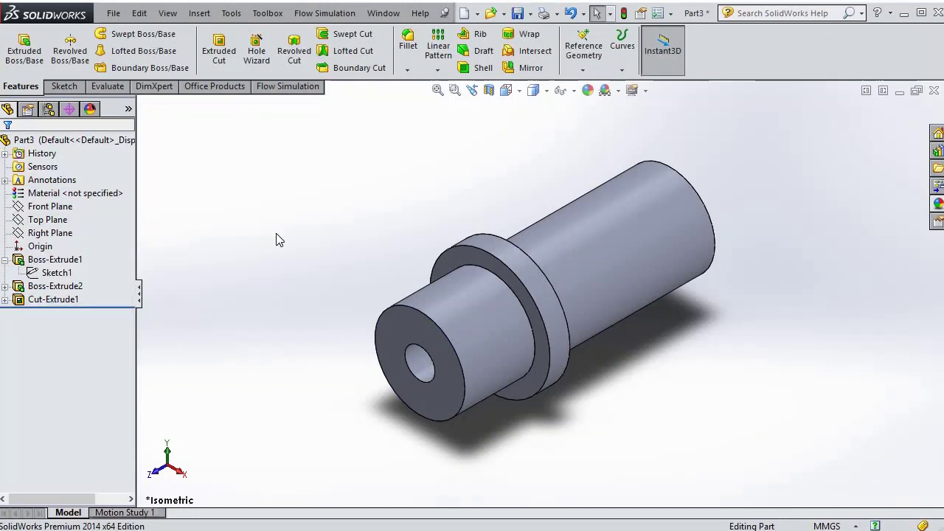
Sketch a circle about 1.7 mm in diameter on the bottom face of the blind hole, centred on the origin.
{"action": "key", "text": "ctrl+1"}
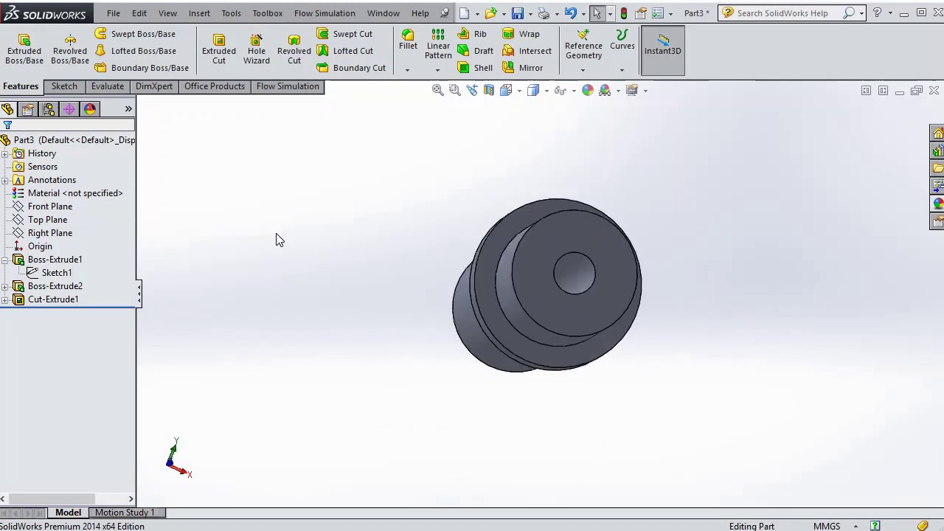
{"action": "key", "text": "Left"}
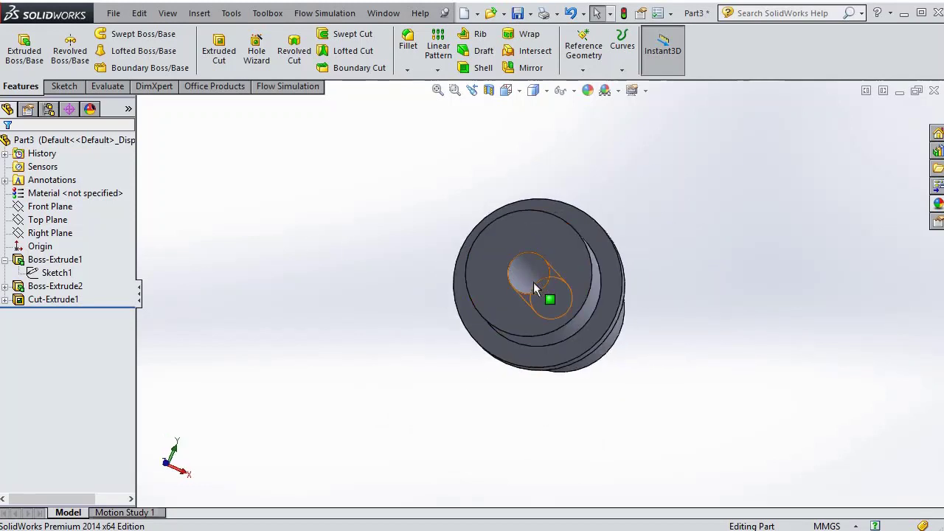
{"action": "left_click", "coordinate": [541, 293]}
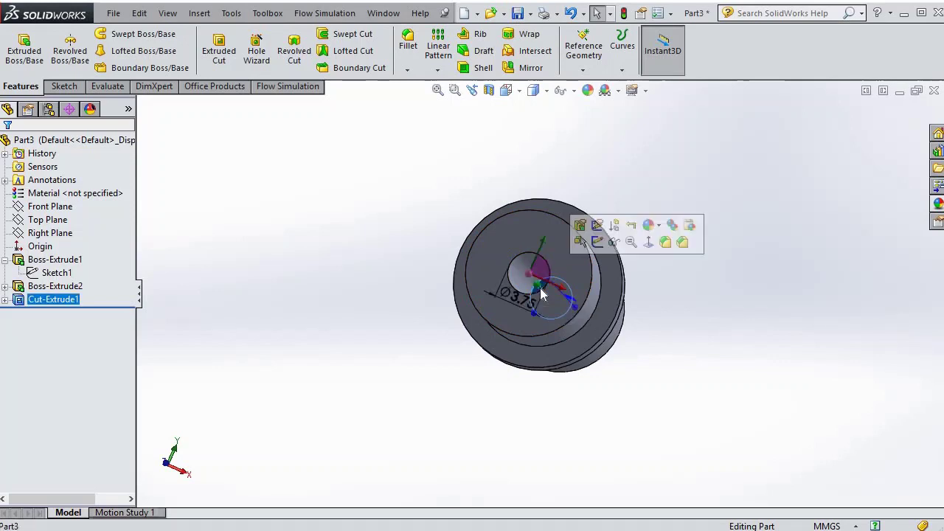
{"action": "left_click", "coordinate": [645, 244]}
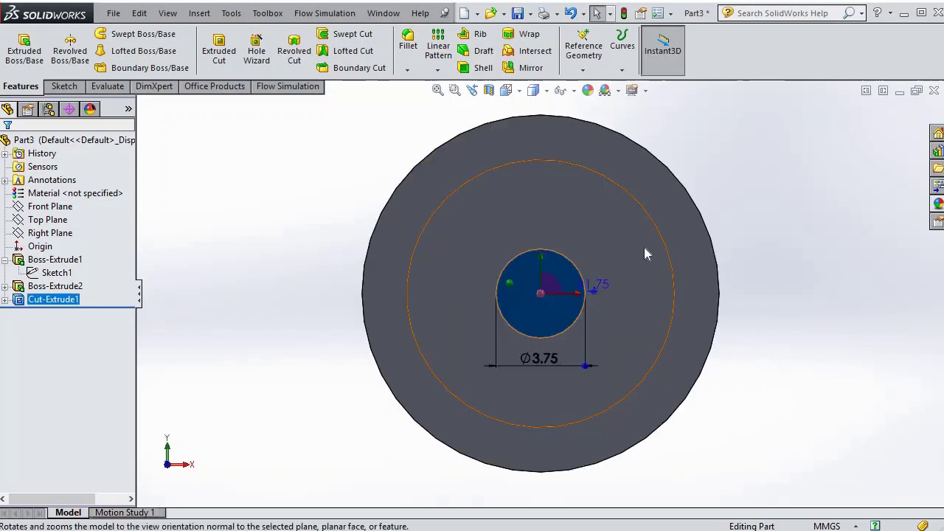
{"action": "left_click", "coordinate": [63, 86]}
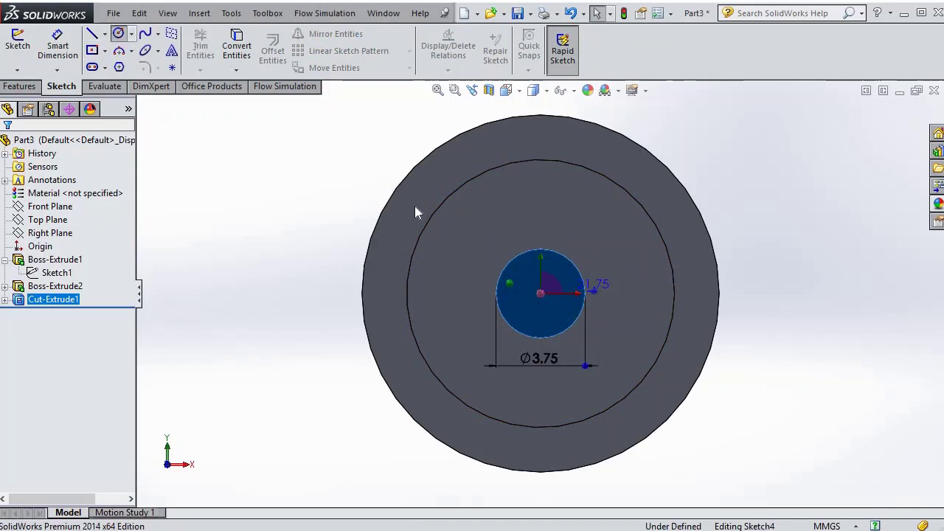
{"action": "left_click", "coordinate": [540, 294]}
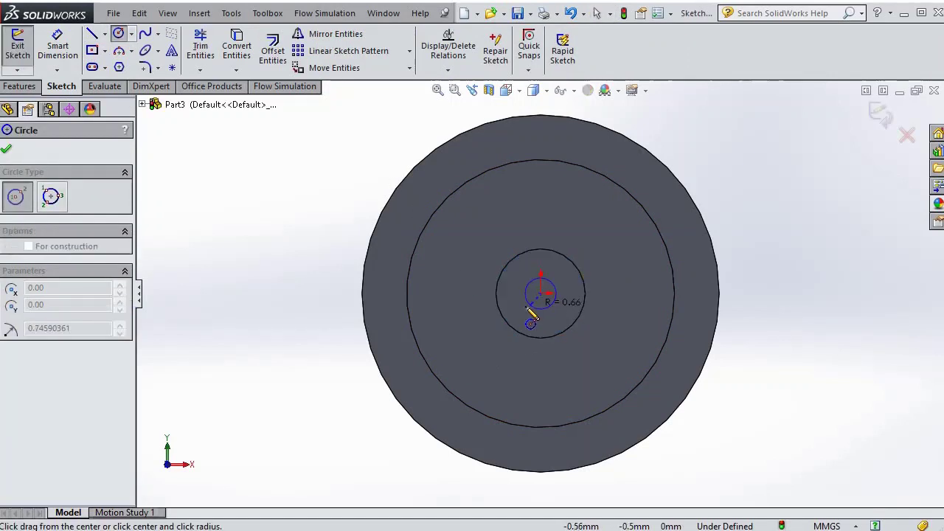
{"action": "left_click", "coordinate": [528, 311]}
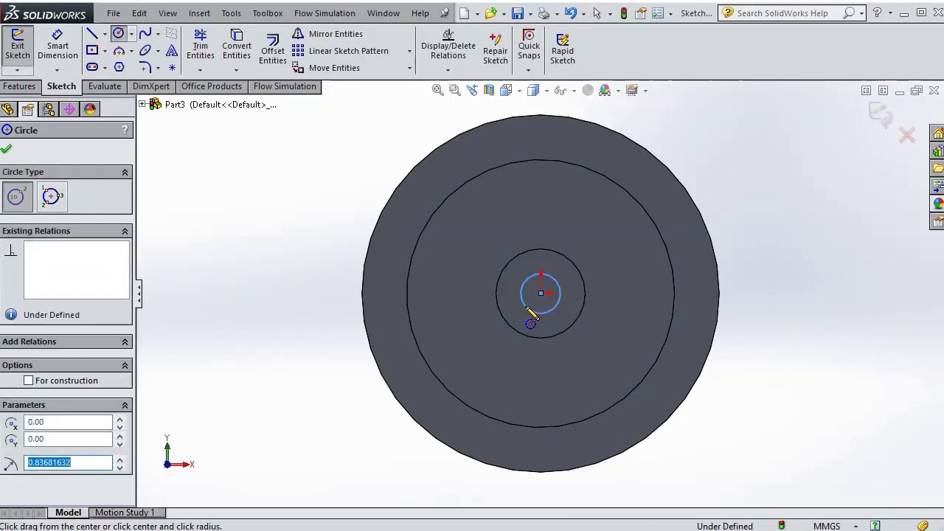
{"action": "key", "text": "Escape"}
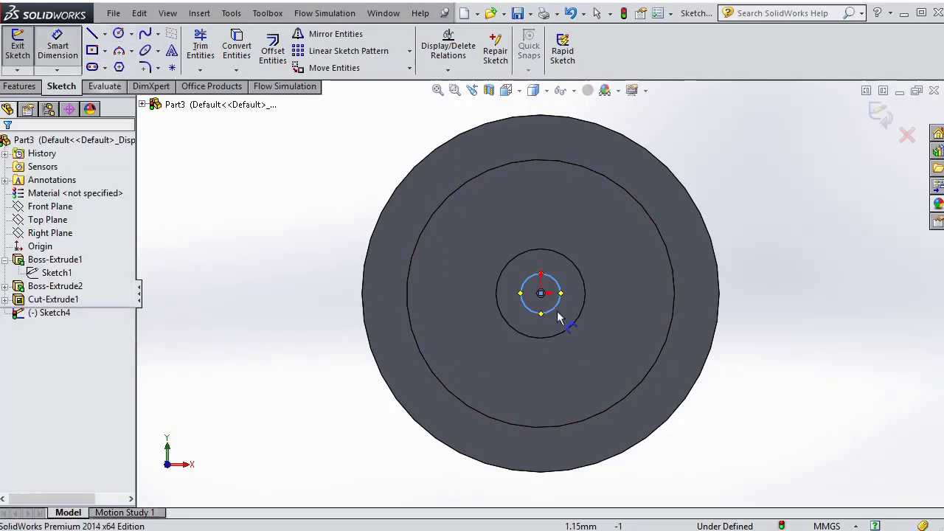
Dimension the small circle on the blind hole's bottom face to a 2.5 mm diameter.
{"action": "key", "text": "d"}
{"action": "left_click", "coordinate": [542, 389]}
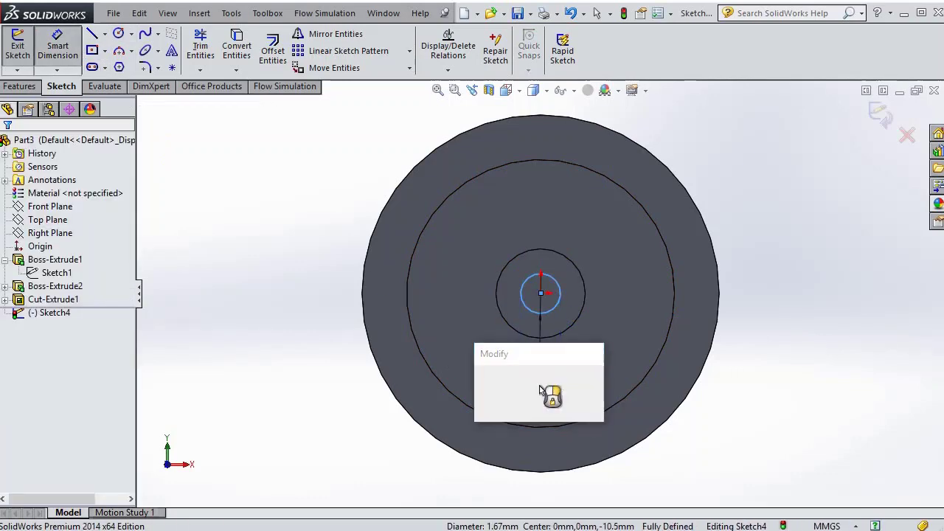
{"action": "type", "text": "2.5"}
{"action": "key", "text": "Return"}
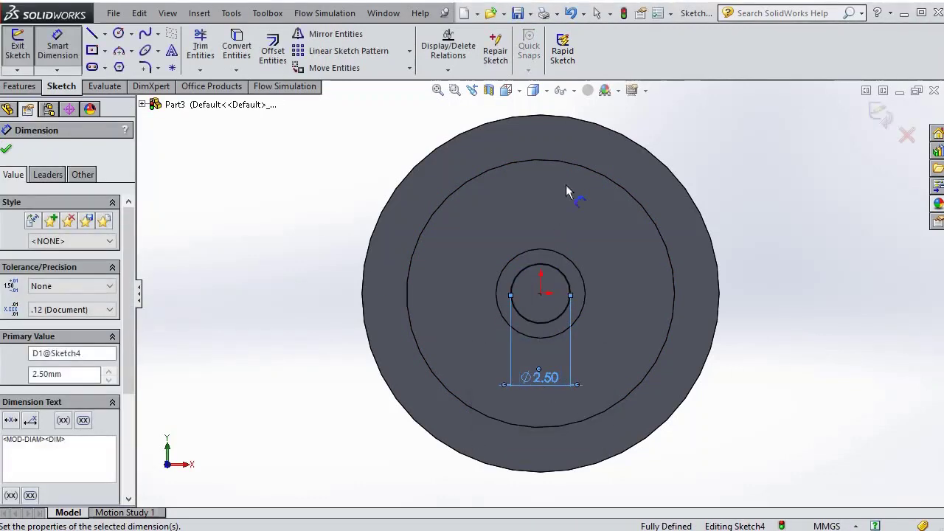
Cut the 2.5 mm circle through all of the remaining shaft with an Extruded Cut from the blind hole's bottom.
{"action": "left_click", "coordinate": [506, 90]}
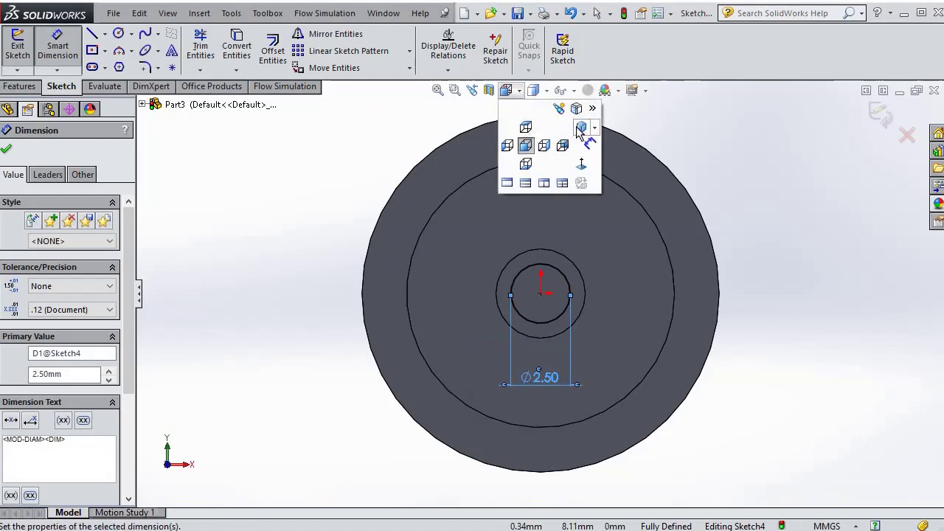
{"action": "left_click", "coordinate": [580, 128]}
{"action": "left_click", "coordinate": [29, 87]}
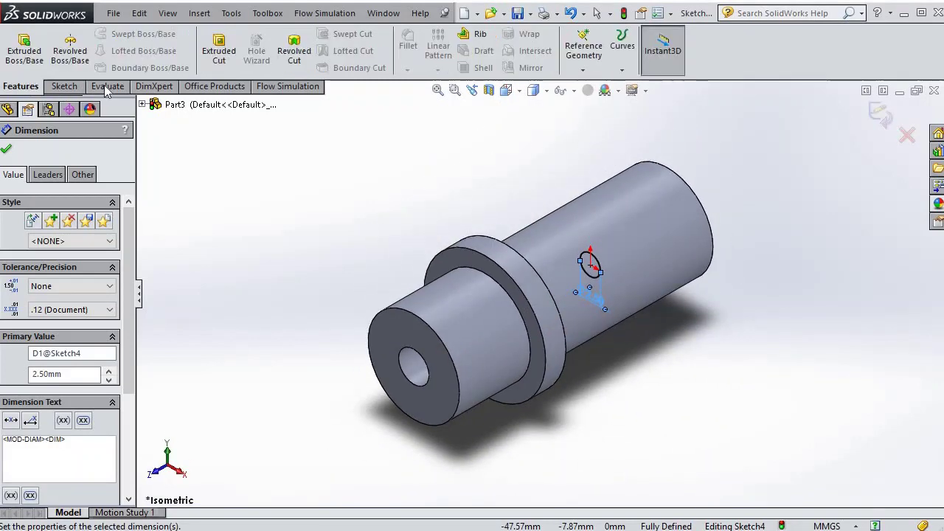
{"action": "left_click", "coordinate": [219, 50]}
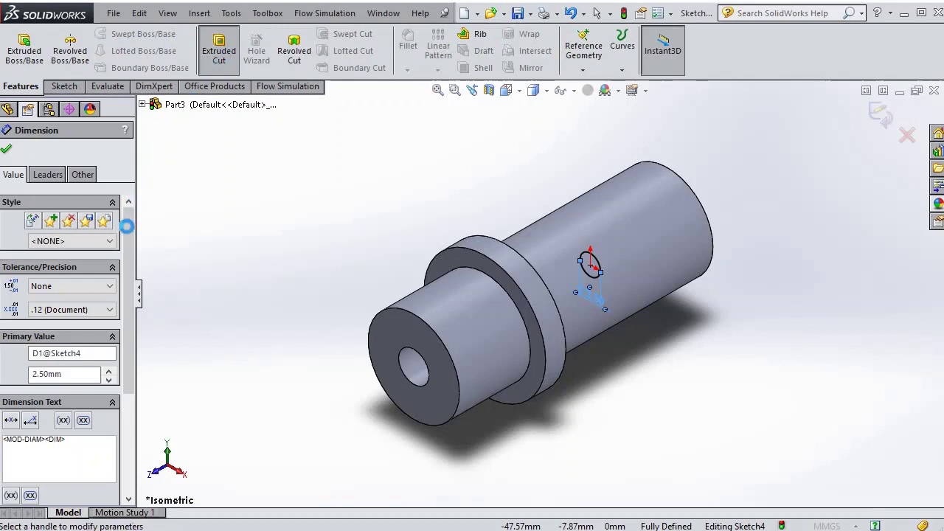
{"action": "left_click", "coordinate": [71, 235]}
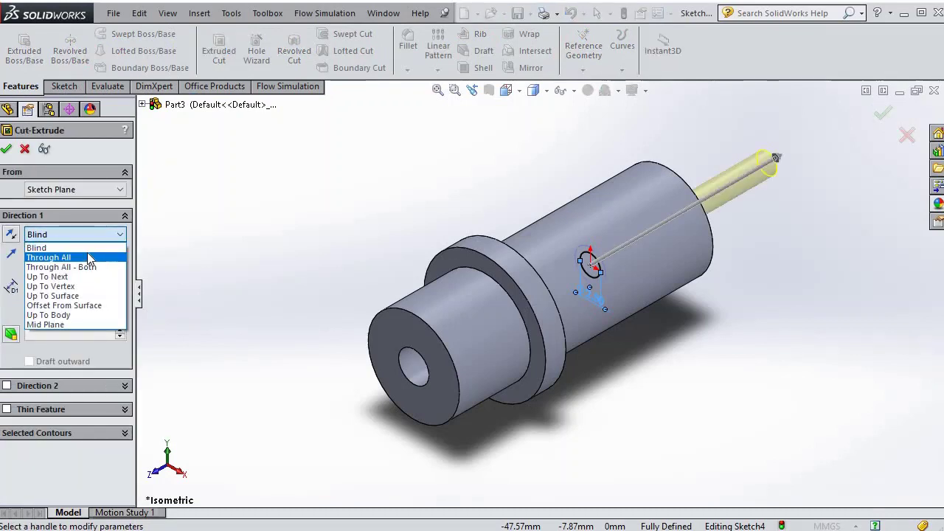
{"action": "left_click", "coordinate": [89, 258]}
{"action": "left_click", "coordinate": [6, 149]}
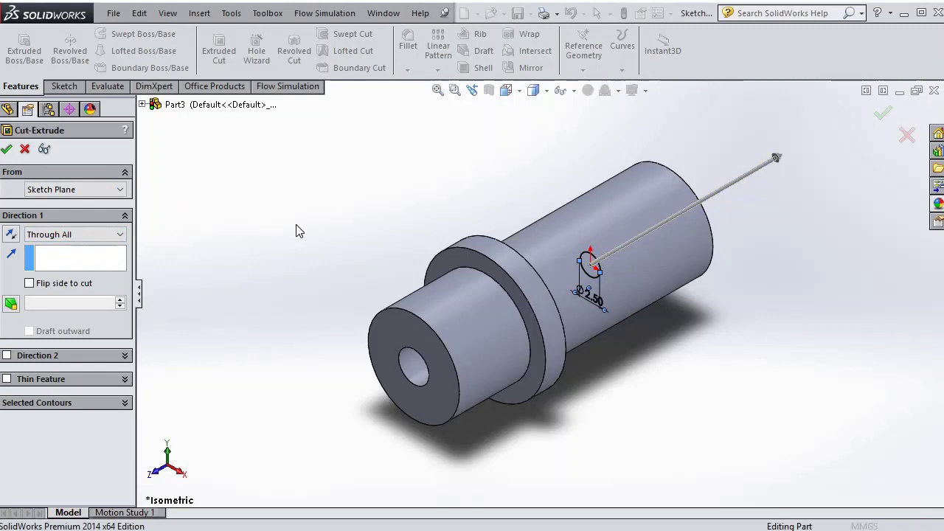
Apply the Orange colour appearance to the whole shaft part.
{"action": "left_click", "coordinate": [938, 205]}
{"action": "double_click", "coordinate": [757, 442]}
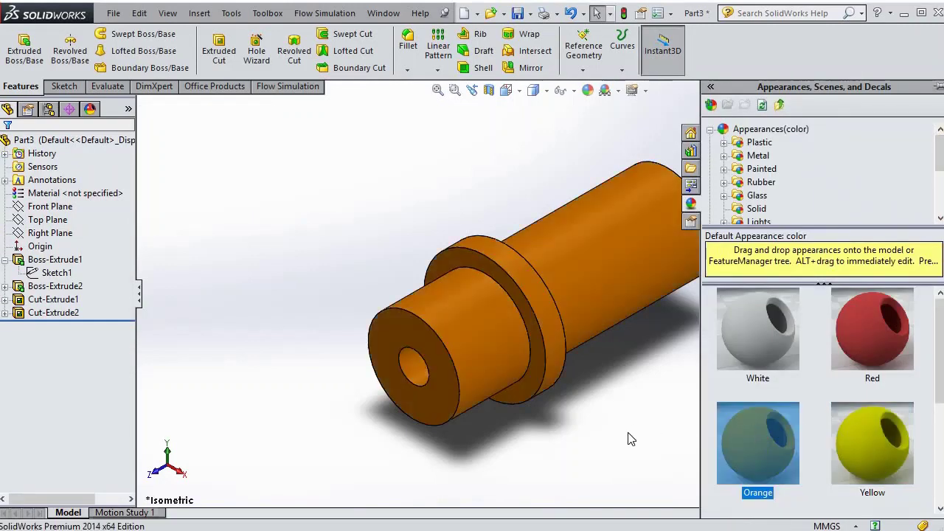